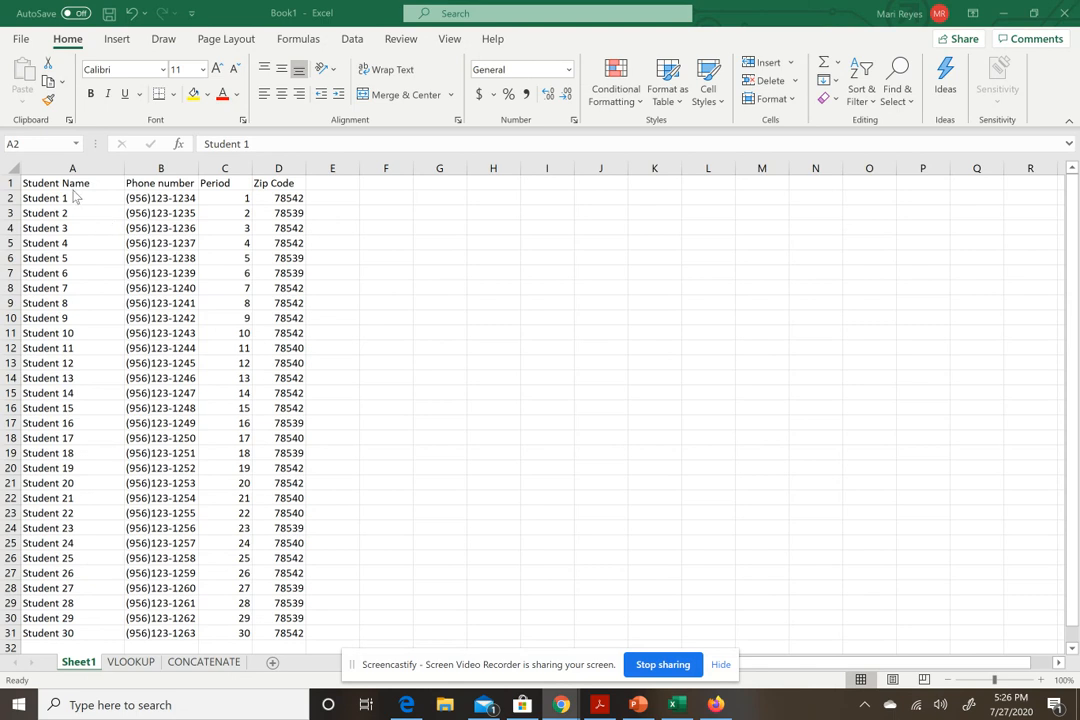
Review the student names and phone numbers listed in columns A and B of Sheet1.
{"action": "left_click", "coordinate": [75, 197]}
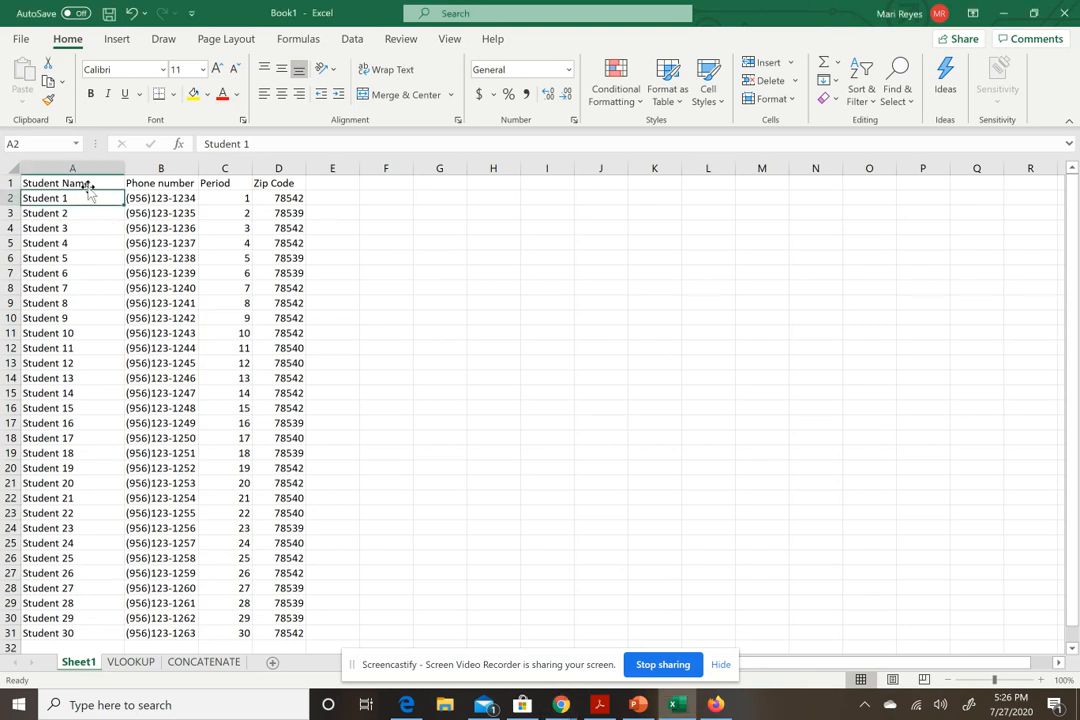
{"action": "left_click", "coordinate": [84, 183]}
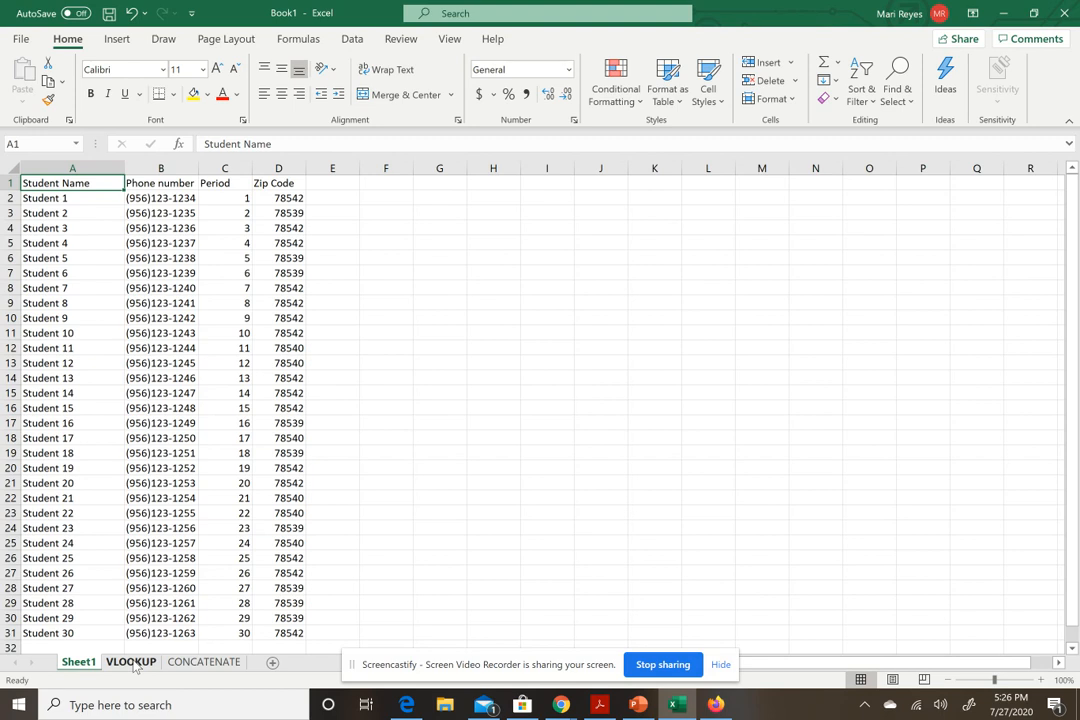
{"action": "left_click", "coordinate": [73, 215]}
{"action": "key", "text": "Down"}
{"action": "key", "text": "Down"}
{"action": "key", "text": "Down"}
{"action": "key", "text": "Down"}
{"action": "key", "text": "Down"}
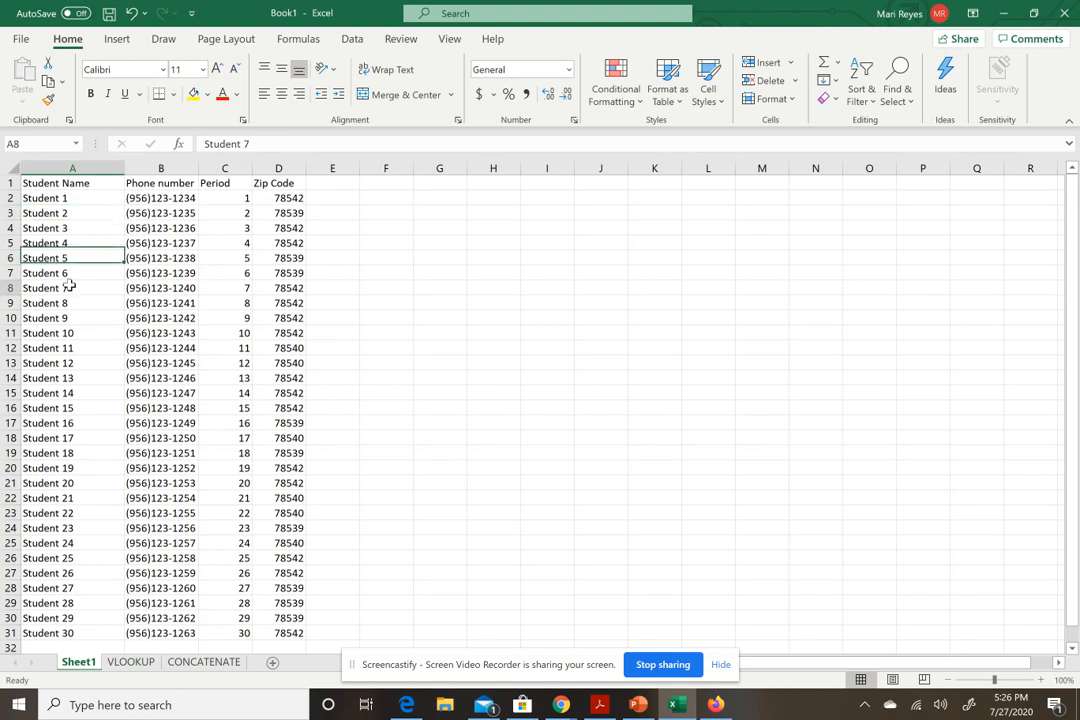
{"action": "left_click", "coordinate": [88, 348]}
{"action": "left_click", "coordinate": [72, 393]}
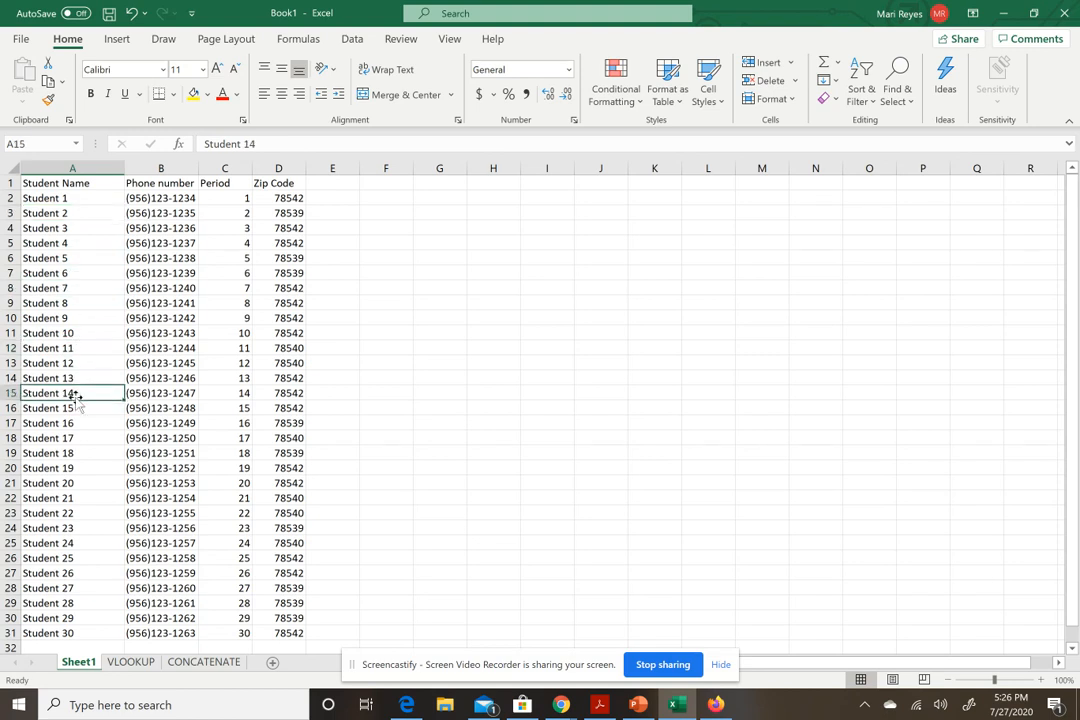
{"action": "left_click", "coordinate": [83, 468]}
{"action": "left_click", "coordinate": [84, 513]}
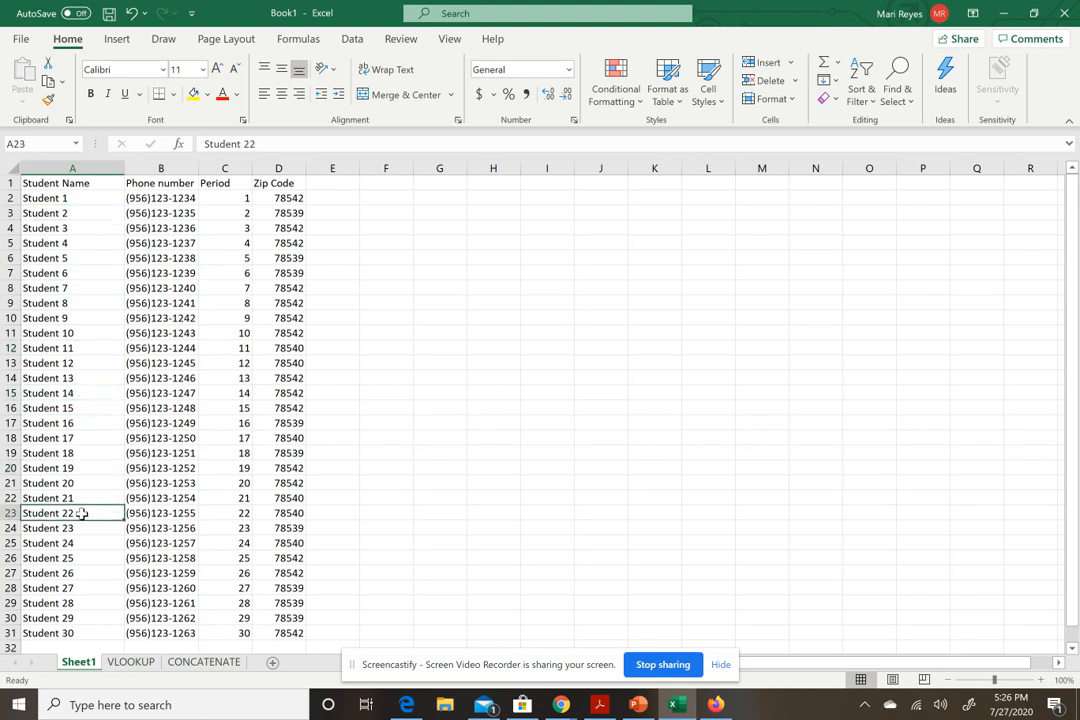
{"action": "left_click", "coordinate": [85, 579]}
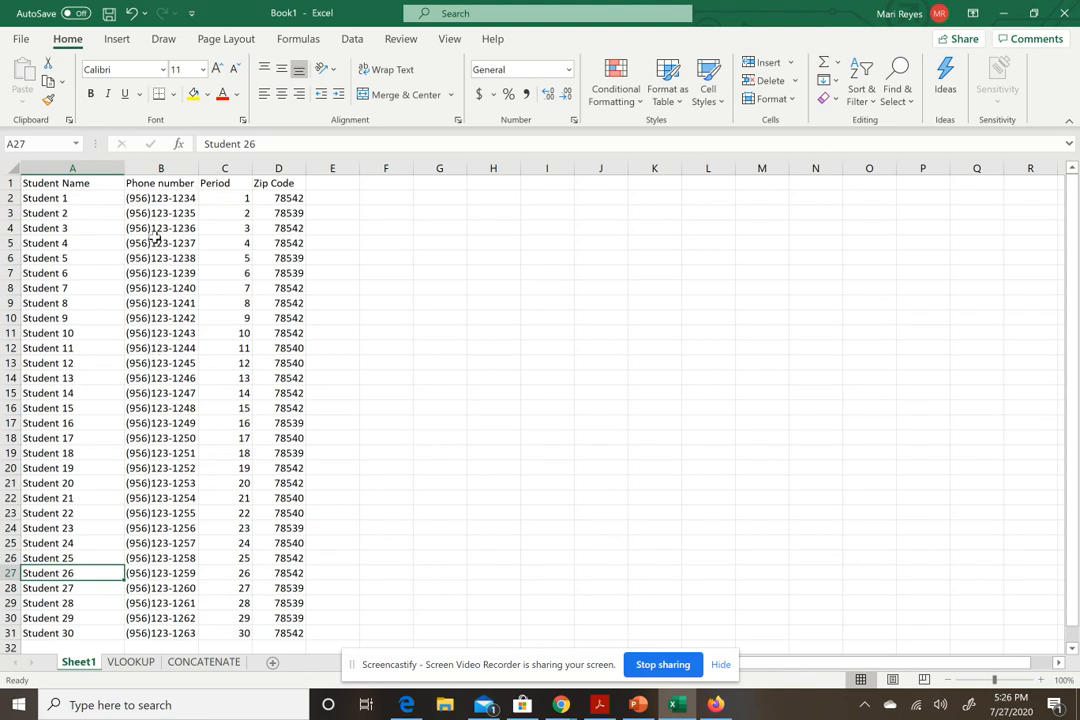
{"action": "left_click_drag", "start_coordinate": [140, 198], "coordinate": [178, 620]}
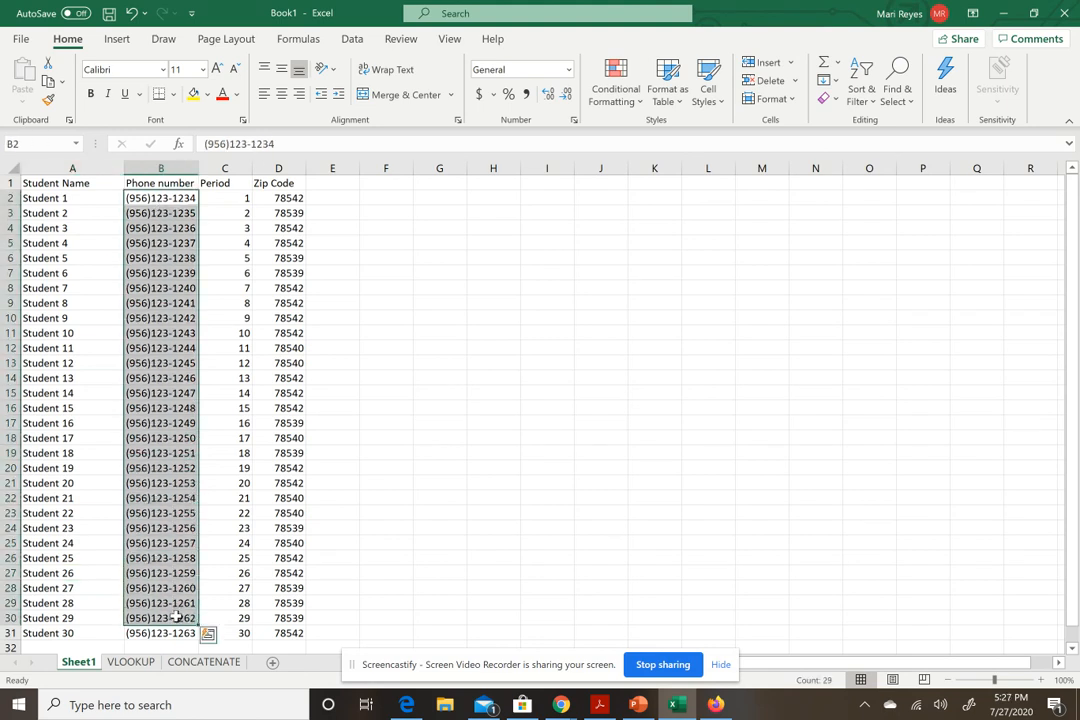
{"action": "left_click", "coordinate": [494, 198]}
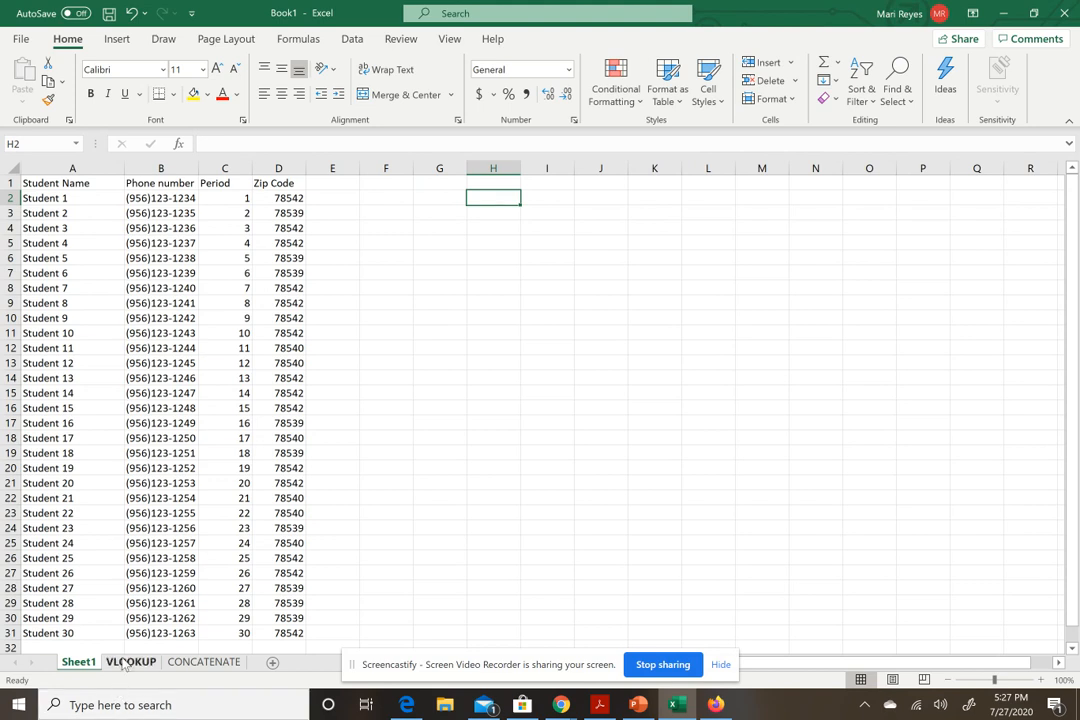
Start a VLOOKUP formula in cell B2 of the VLOOKUP sheet with A2 as the lookup value.
{"action": "left_click", "coordinate": [128, 662]}
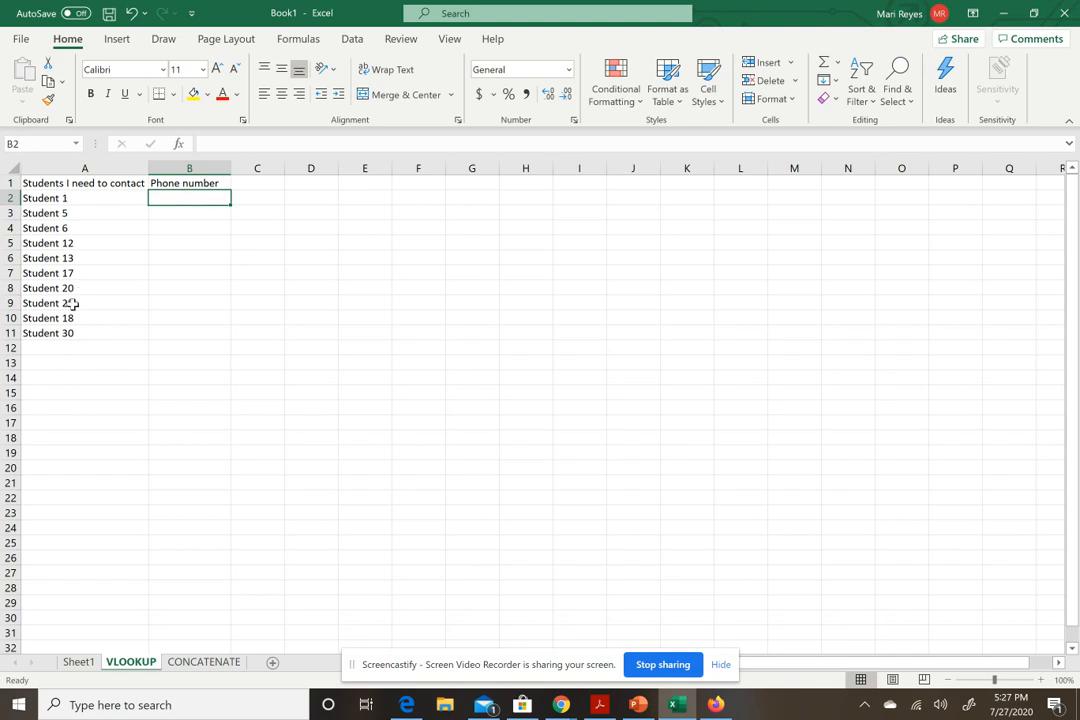
{"action": "left_click", "coordinate": [60, 197]}
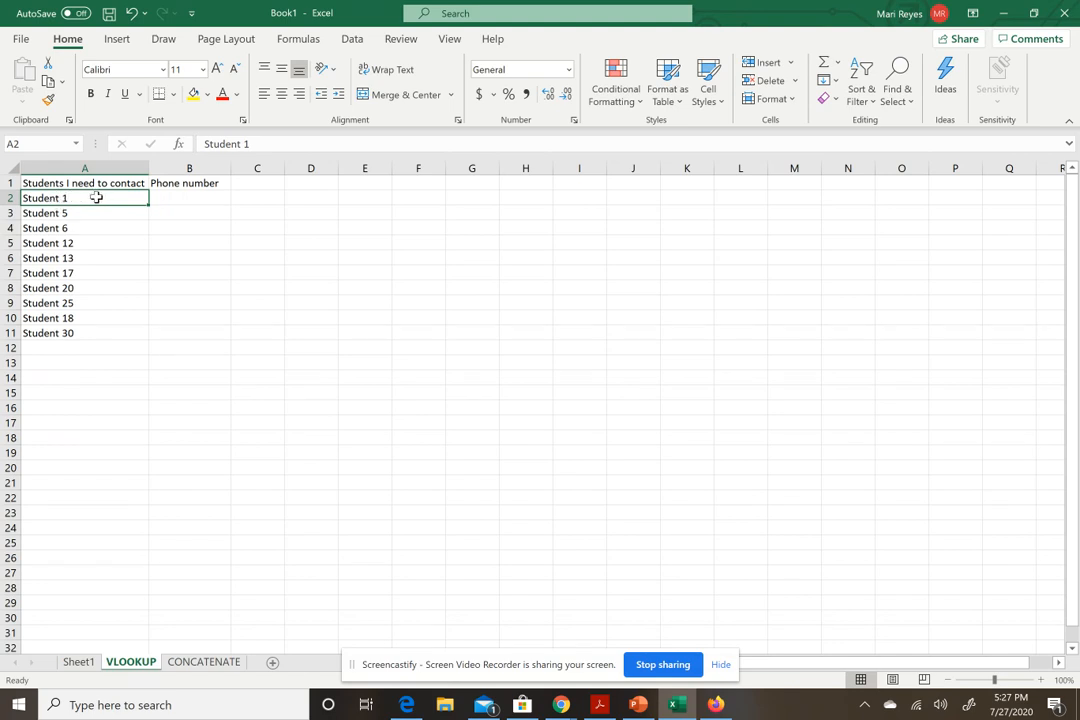
{"action": "left_click", "coordinate": [172, 197]}
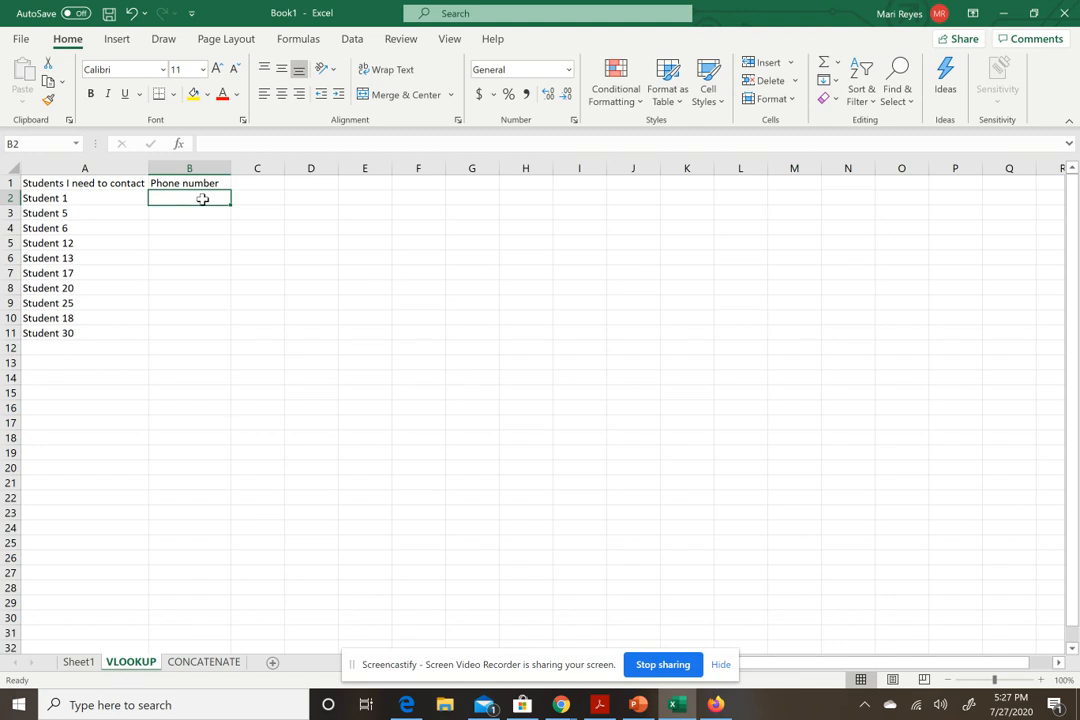
{"action": "type", "text": "="}
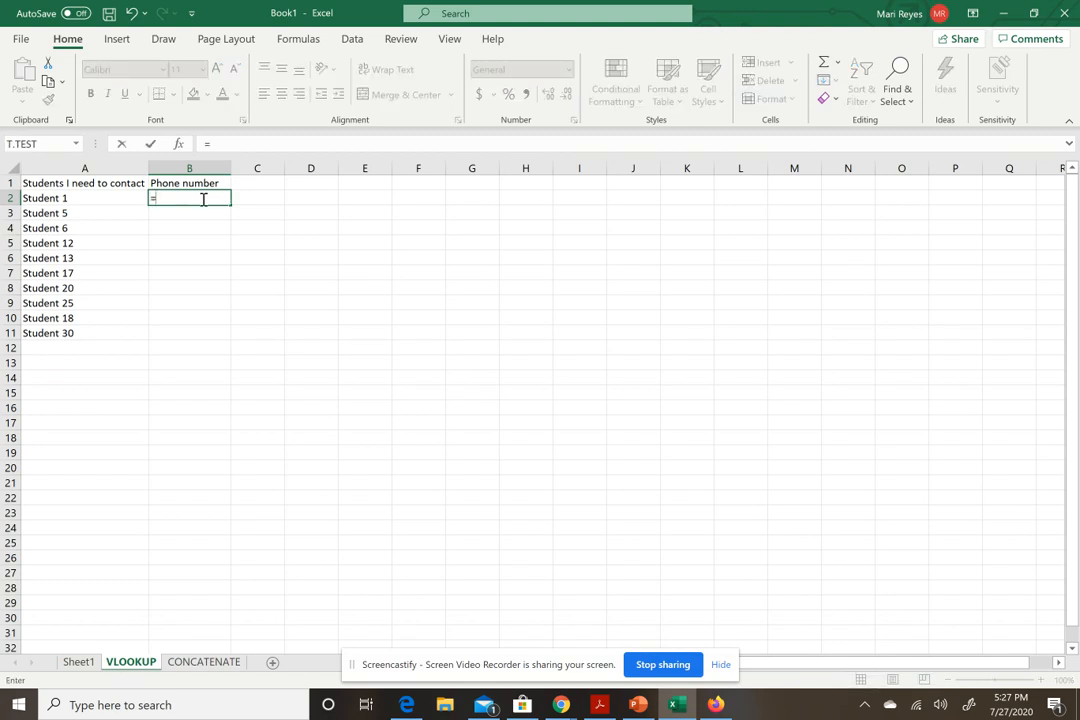
{"action": "type", "text": "vlookup"}
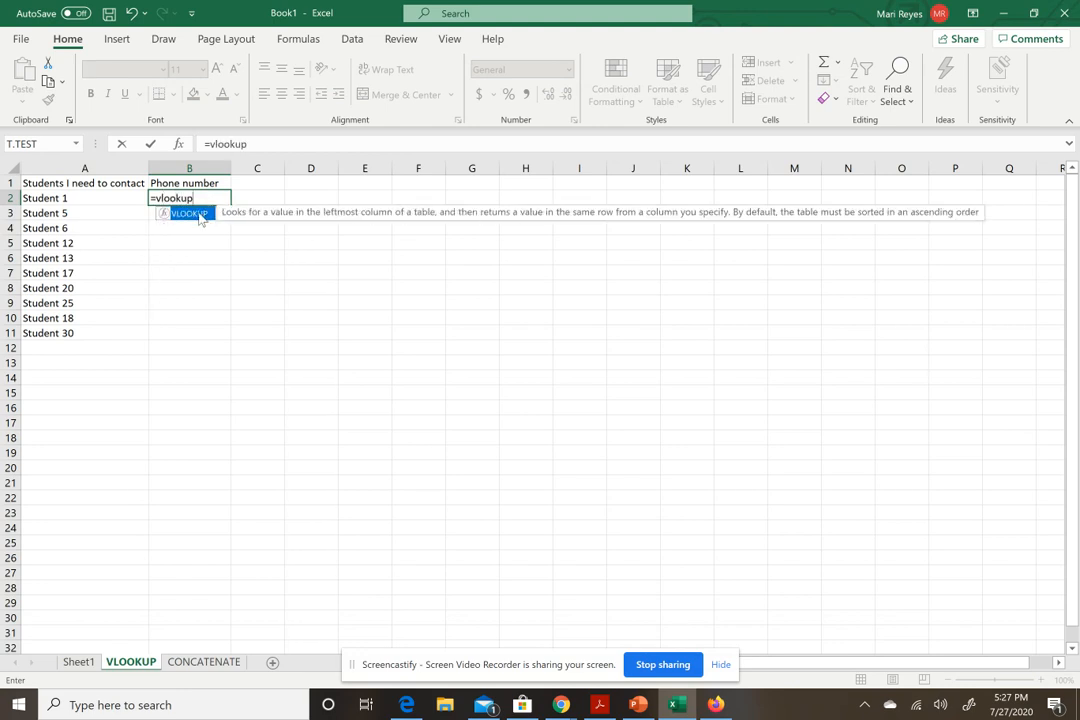
{"action": "double_click", "coordinate": [201, 214]}
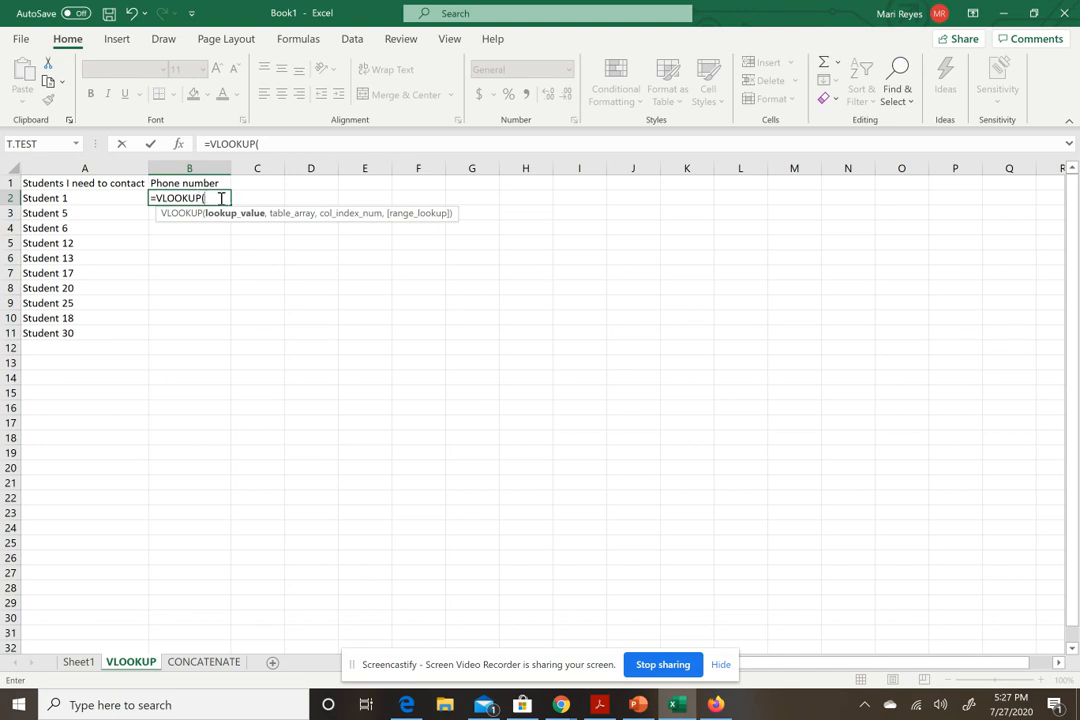
{"action": "left_click", "coordinate": [89, 201]}
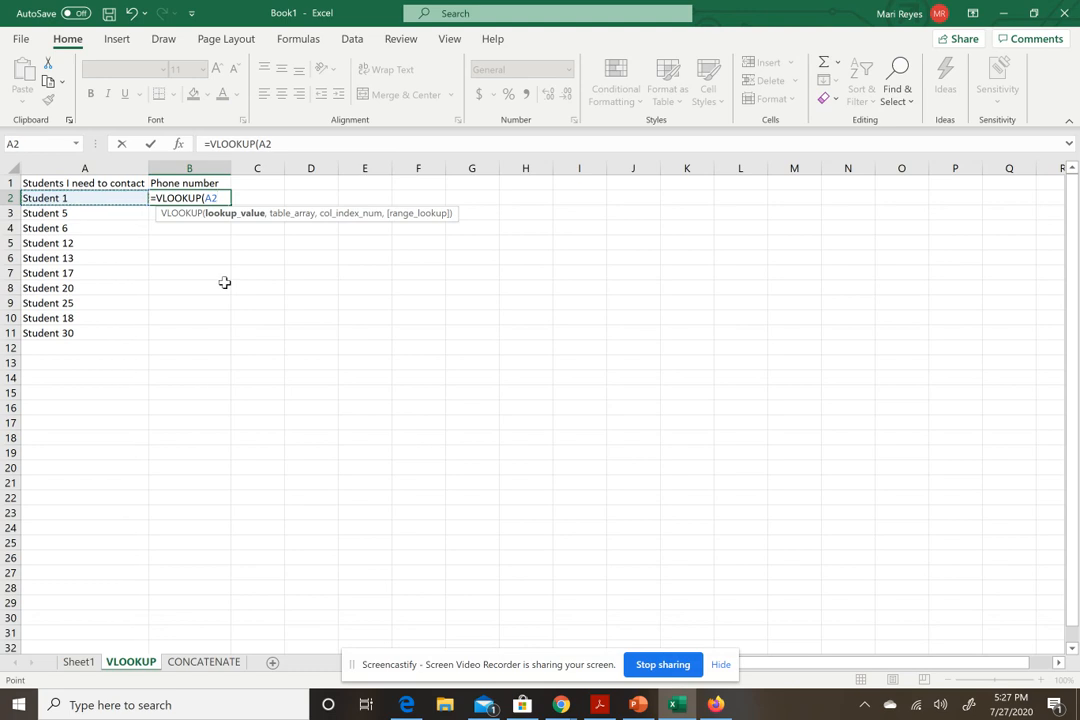
{"action": "type", "text": ","}
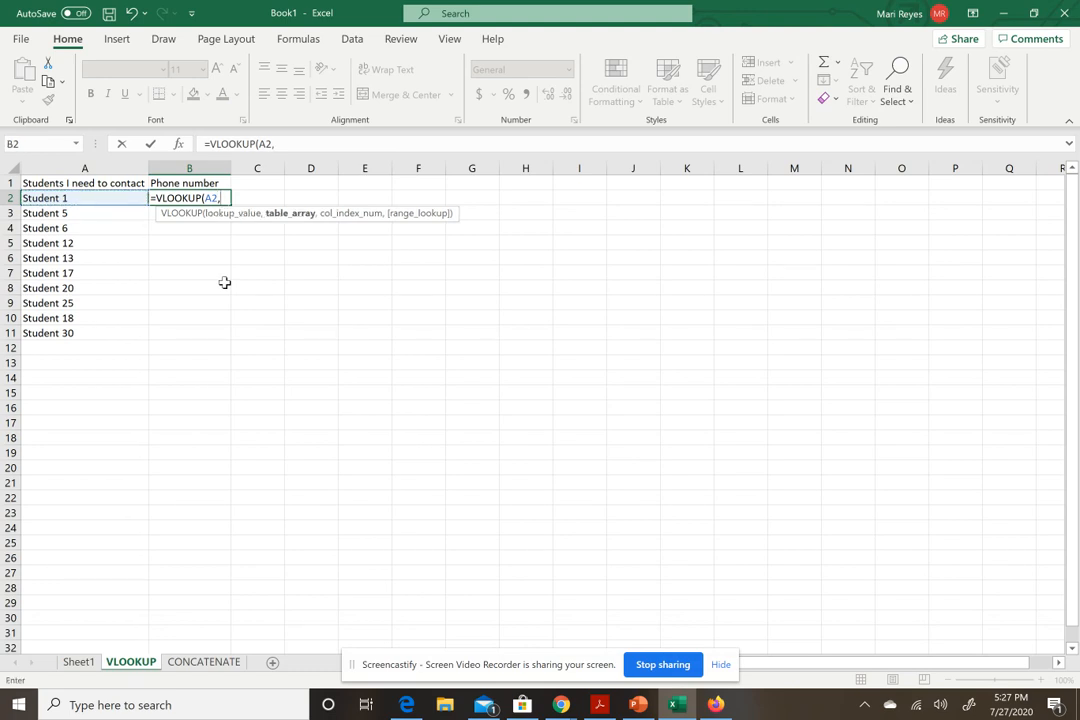
Set the formula's table array to columns A:D of Sheet1.
{"action": "left_click", "coordinate": [78, 662]}
{"action": "left_click", "coordinate": [71, 167]}
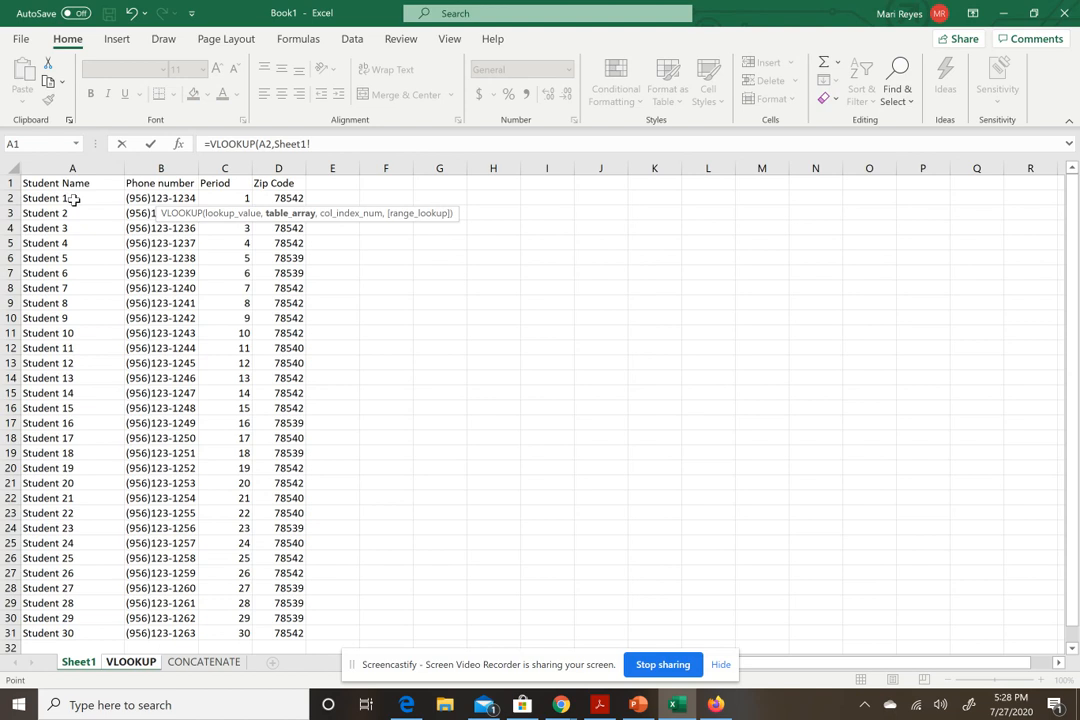
{"action": "left_click_drag", "start_coordinate": [72, 168], "coordinate": [302, 160]}
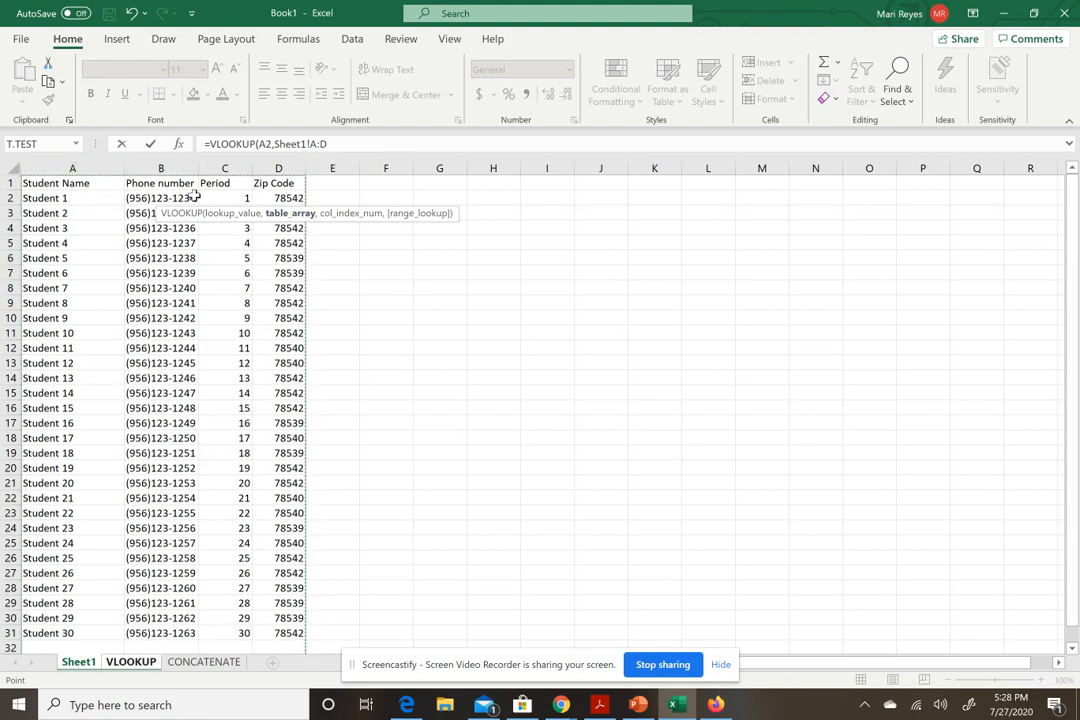
{"action": "left_click_drag", "start_coordinate": [142, 524], "coordinate": [112, 409]}
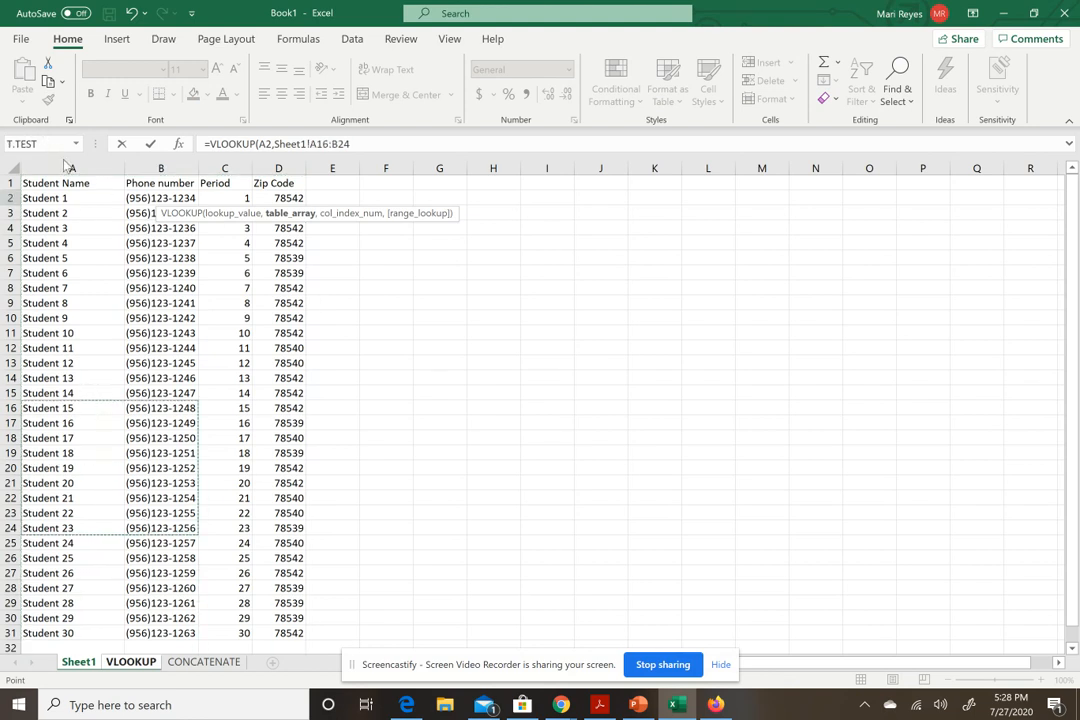
{"action": "left_click_drag", "start_coordinate": [67, 168], "coordinate": [278, 168]}
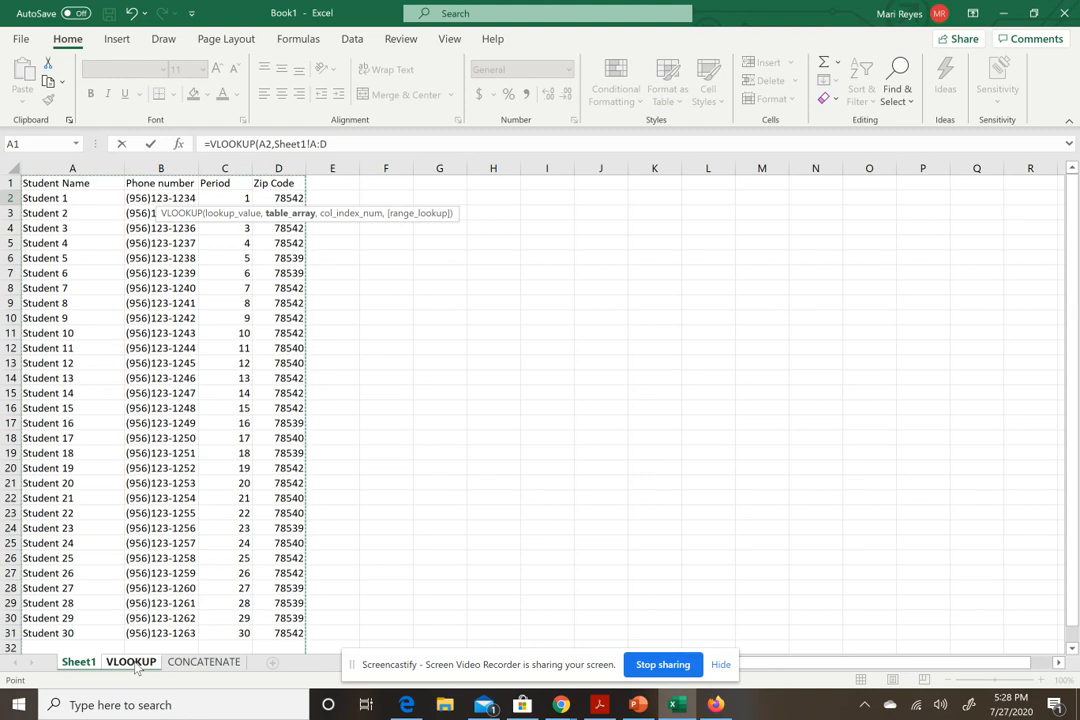
{"action": "left_click", "coordinate": [360, 151]}
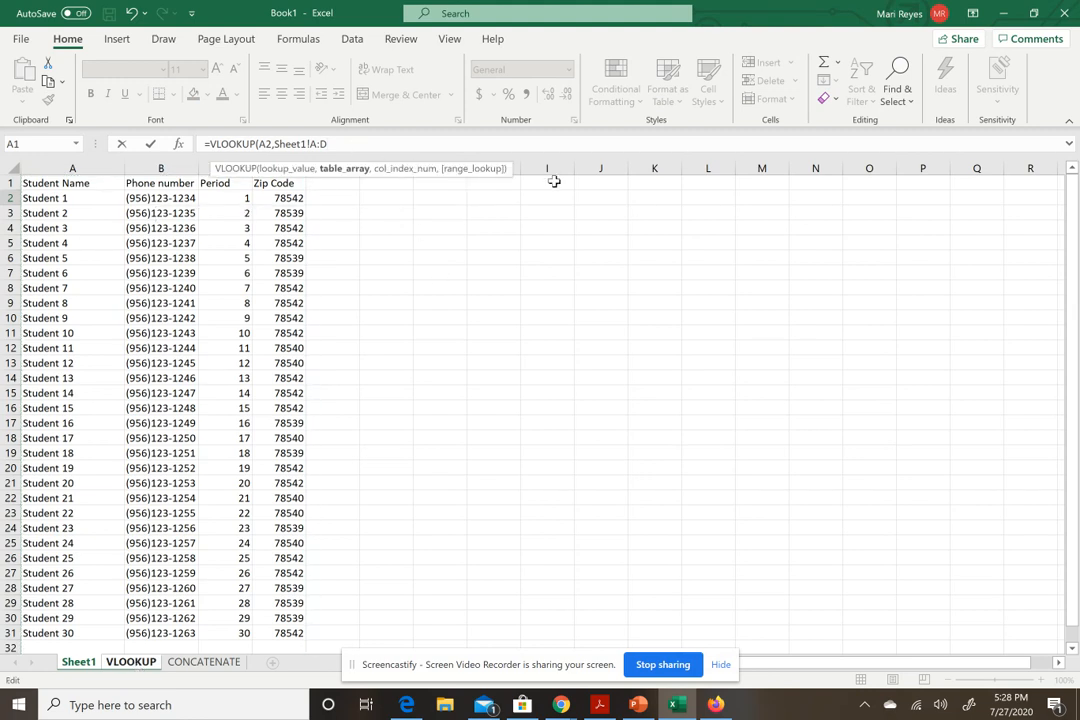
Complete the VLOOKUP formula with column index 2 and FALSE for an exact match, and enter it.
{"action": "type", "text": ",2"}
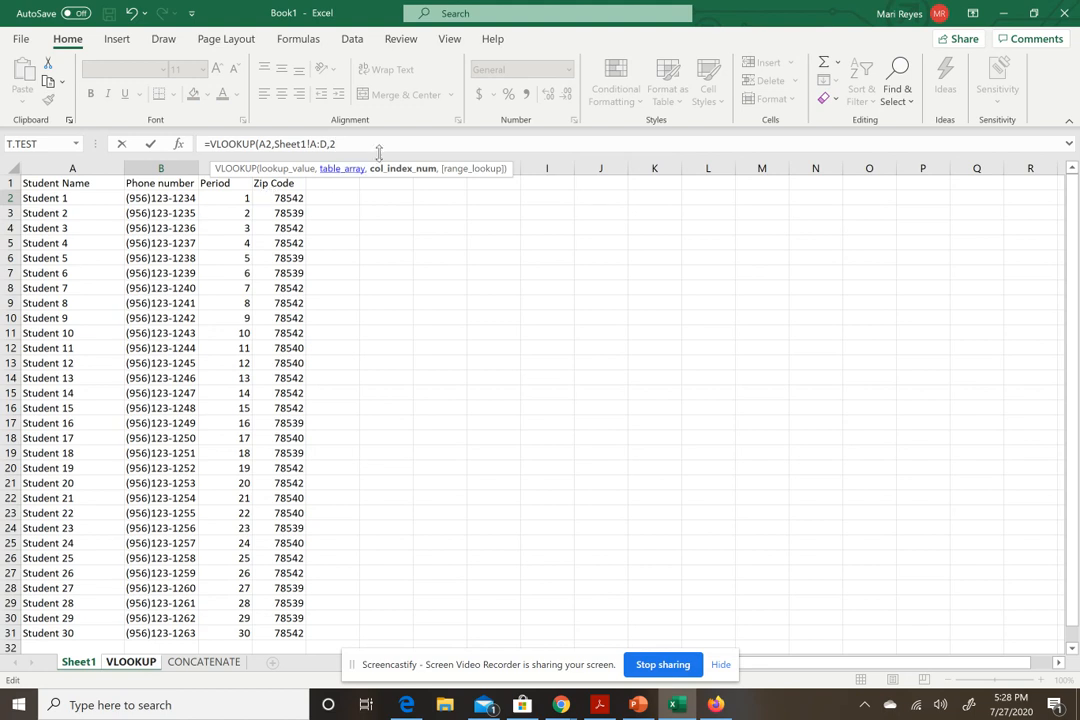
{"action": "type", "text": ","}
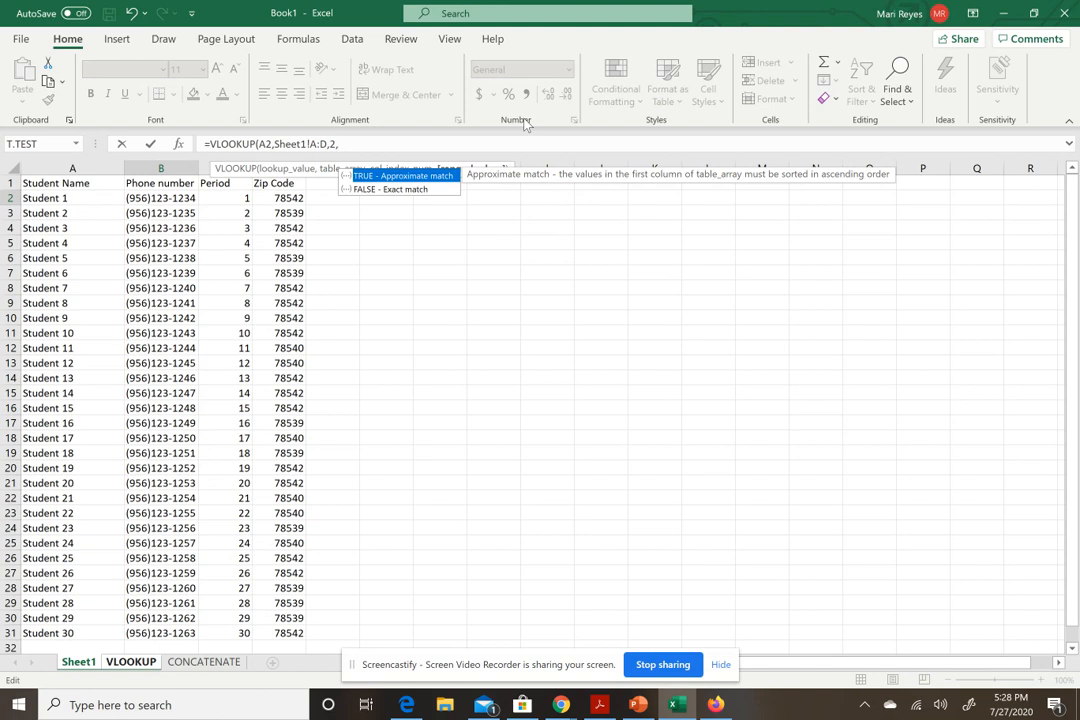
{"action": "type", "text": "false)"}
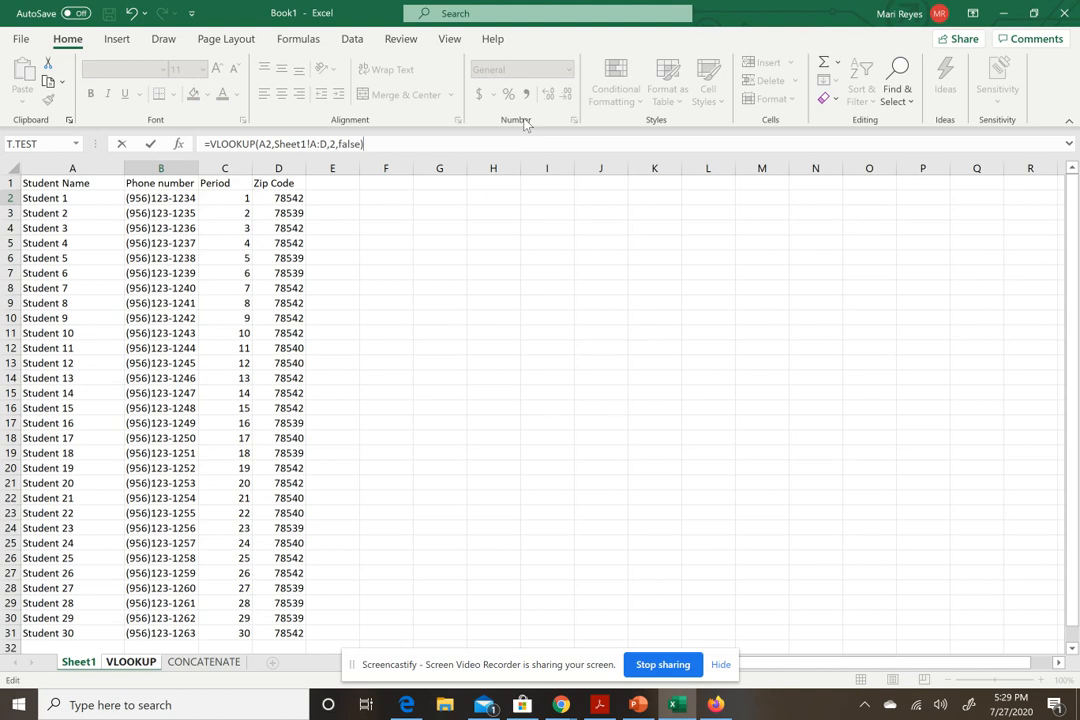
{"action": "key", "text": "Return"}
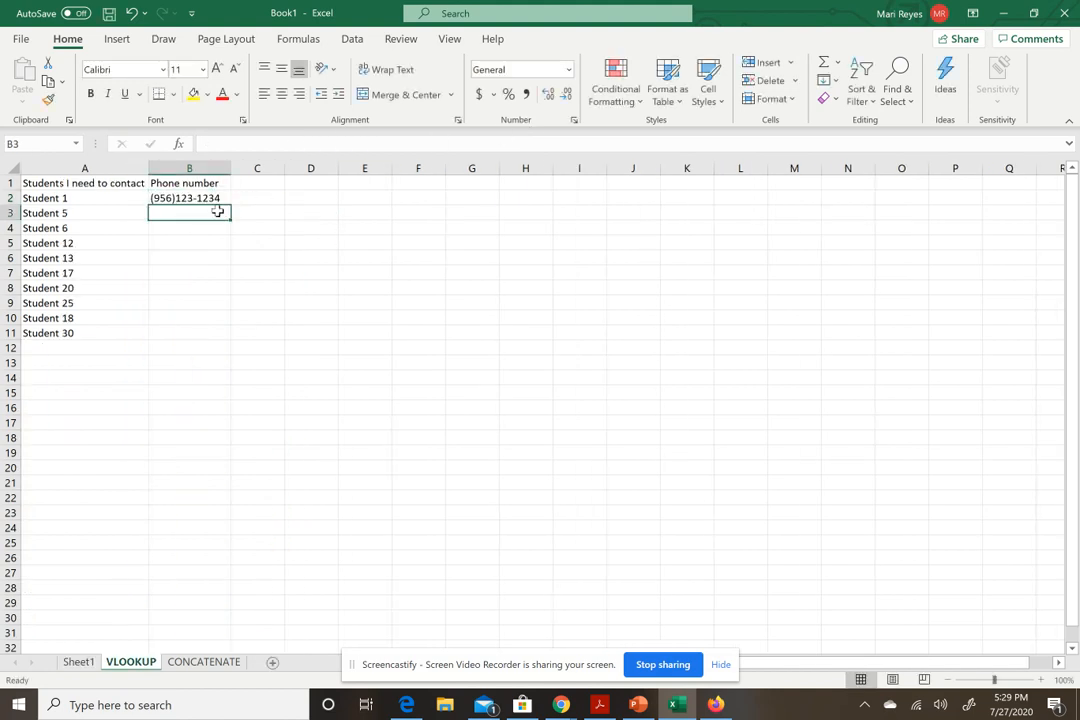
Fill the phone number formula from B2 down to B11 and check the entry for Student 30.
{"action": "left_click", "coordinate": [211, 198]}
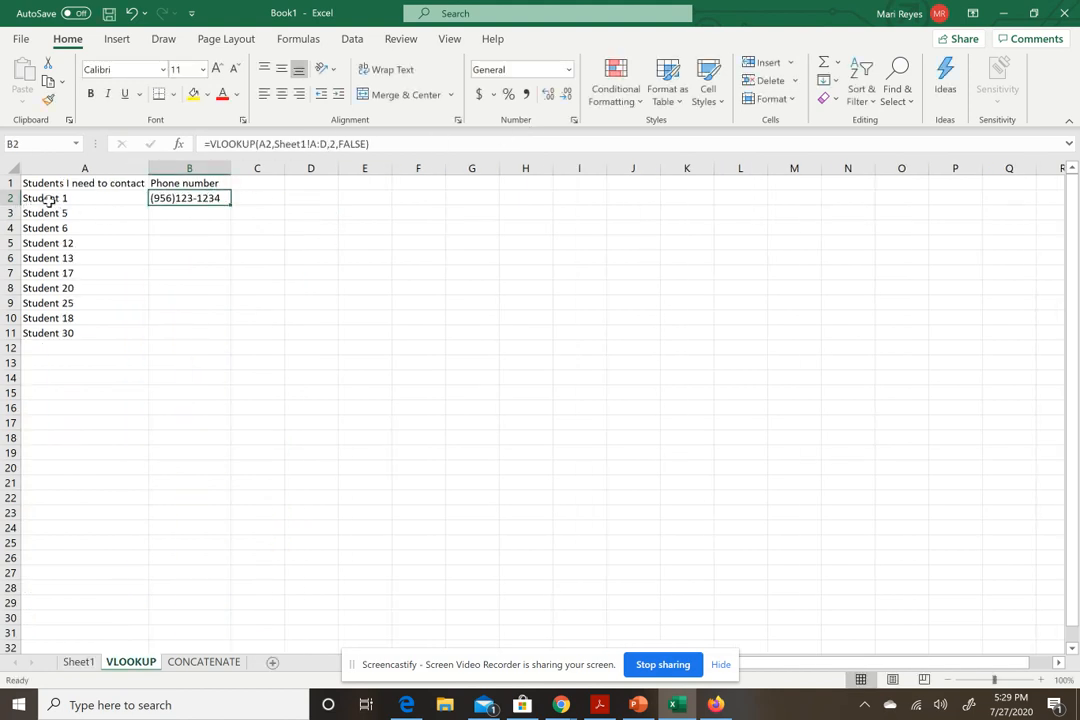
{"action": "left_click_drag", "start_coordinate": [231, 204], "coordinate": [221, 343]}
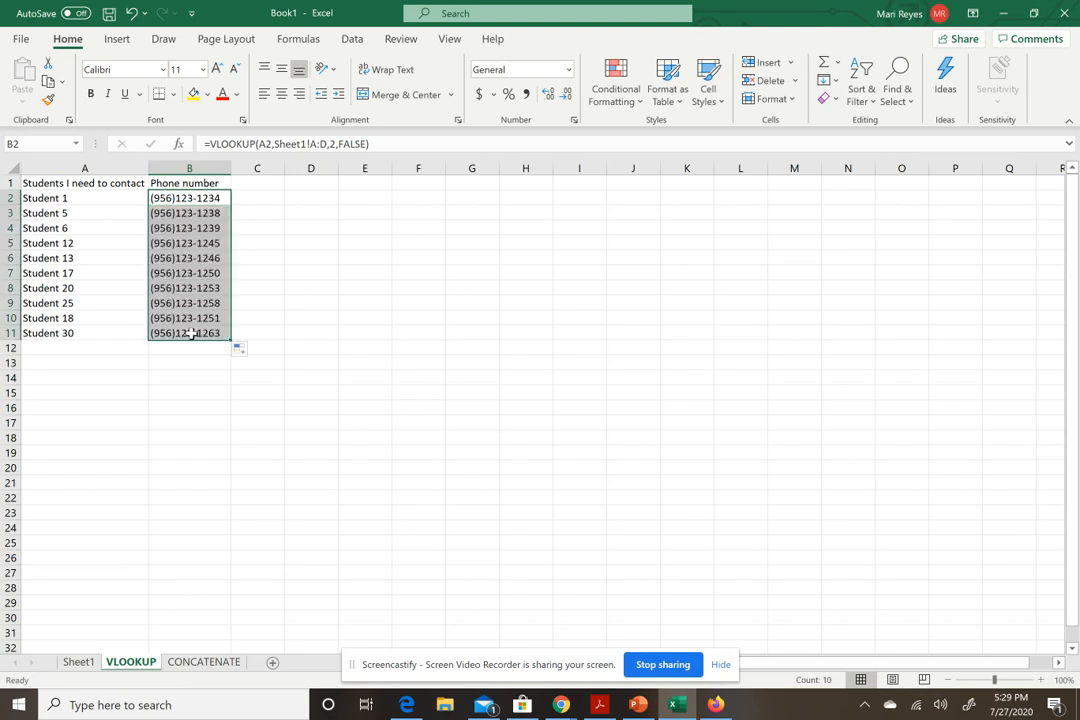
{"action": "left_click", "coordinate": [177, 331]}
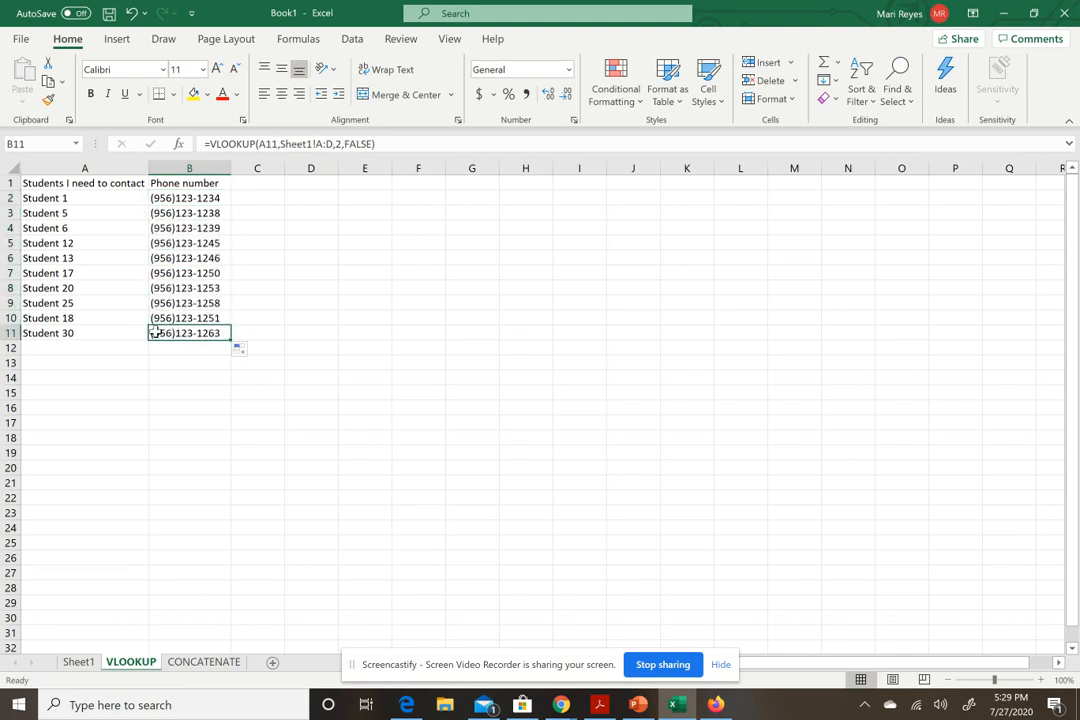
{"action": "left_click", "coordinate": [62, 334]}
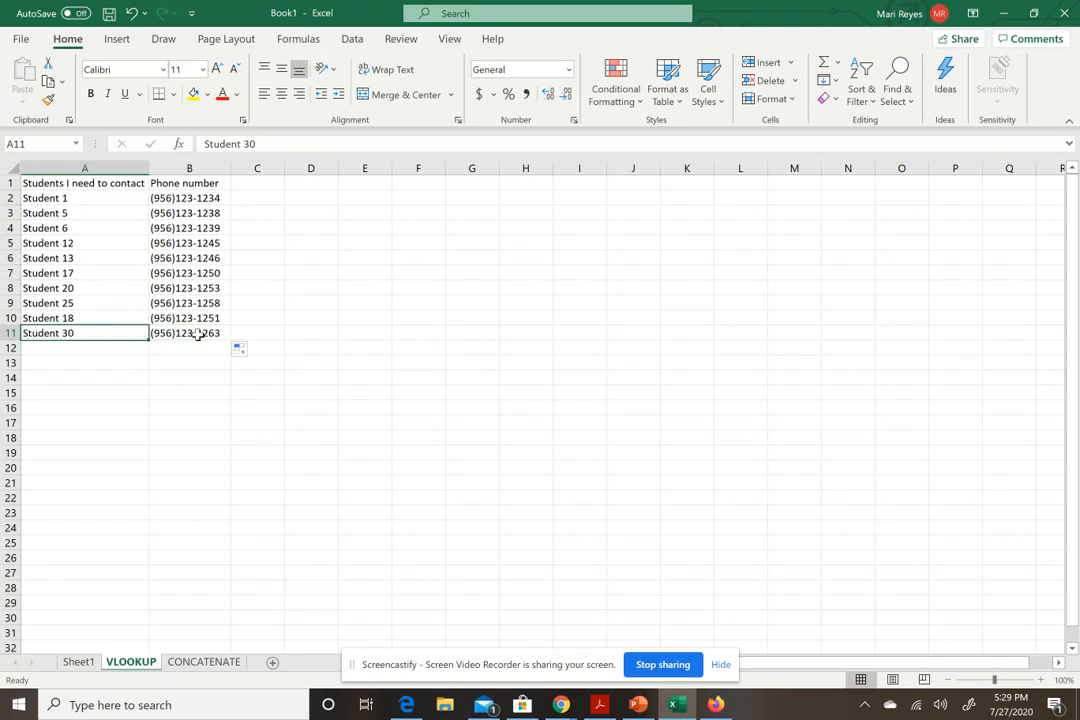
{"action": "left_click", "coordinate": [198, 335]}
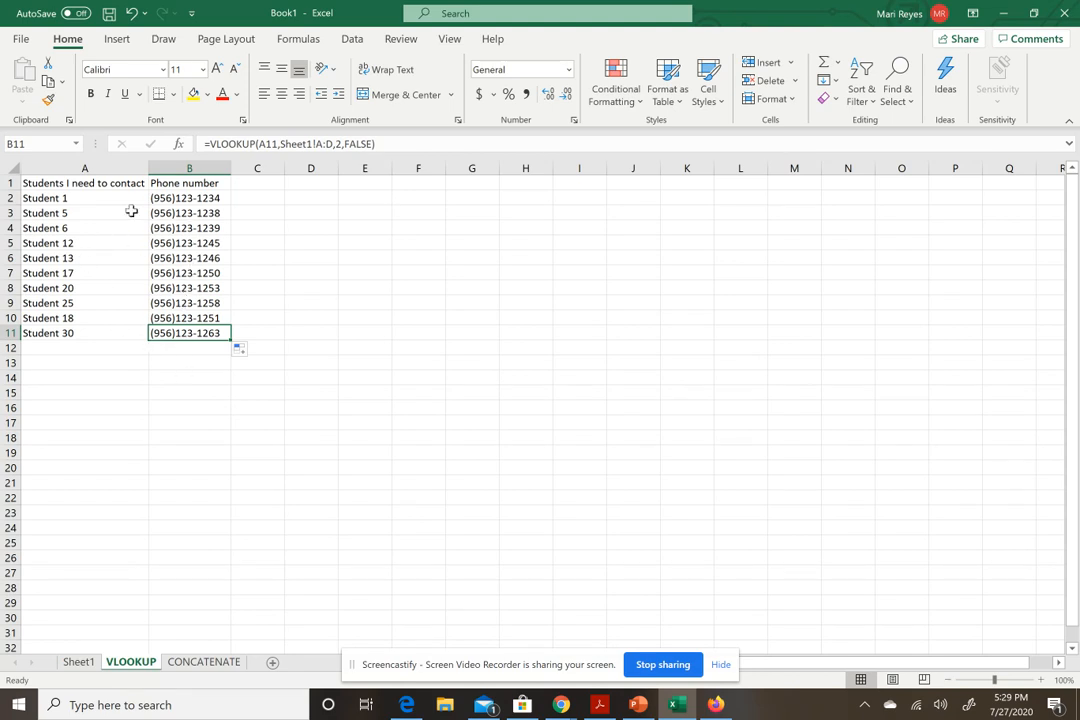
Check the needed format on the CONCATENATE sheet, and copy the student and phone number list in A1:B11 of the VLOOKUP sheet.
{"action": "left_click", "coordinate": [204, 662]}
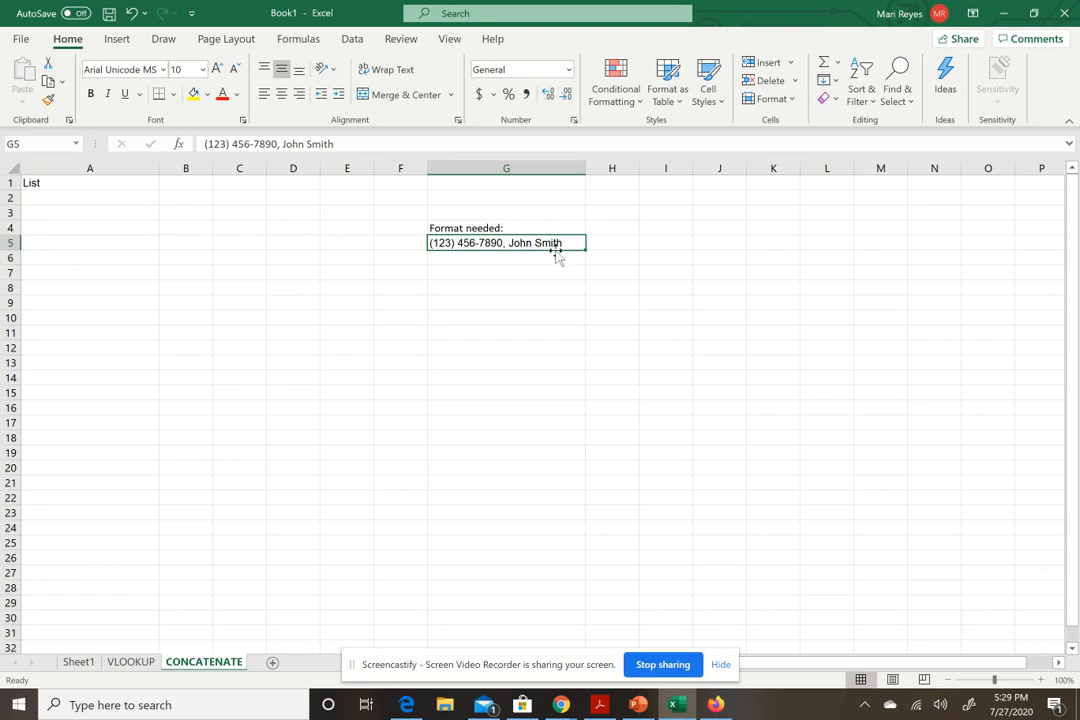
{"action": "left_click", "coordinate": [131, 663]}
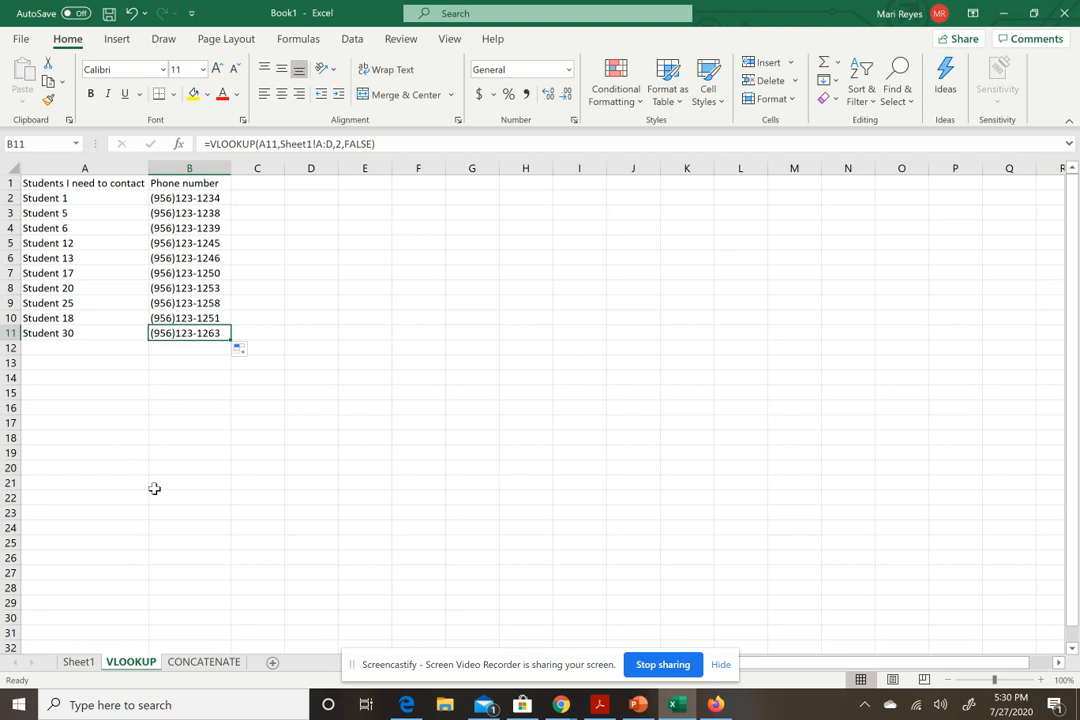
{"action": "left_click_drag", "start_coordinate": [72, 183], "coordinate": [190, 336]}
{"action": "key", "text": "ctrl+c"}
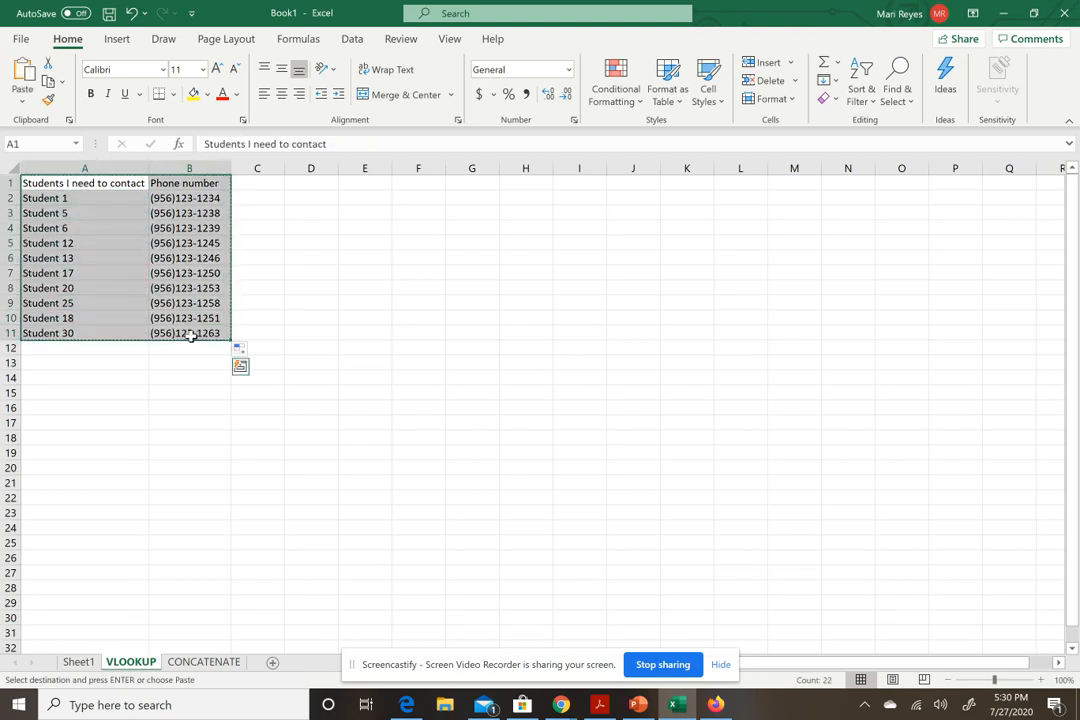
{"action": "right_click", "coordinate": [160, 290]}
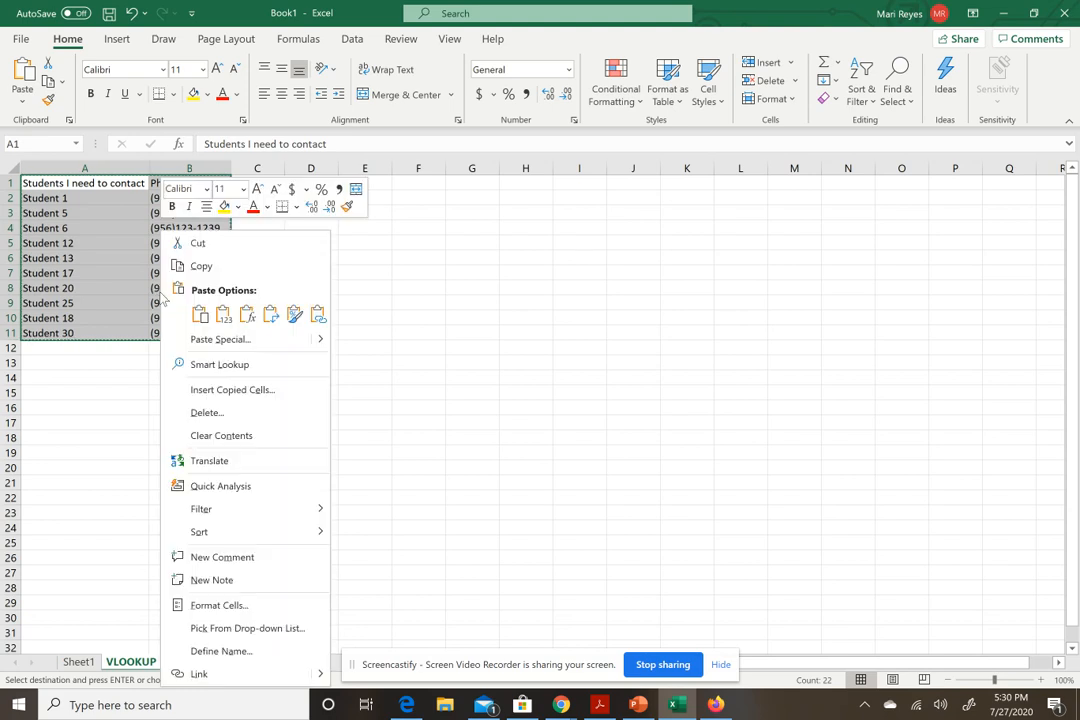
{"action": "left_click", "coordinate": [199, 265]}
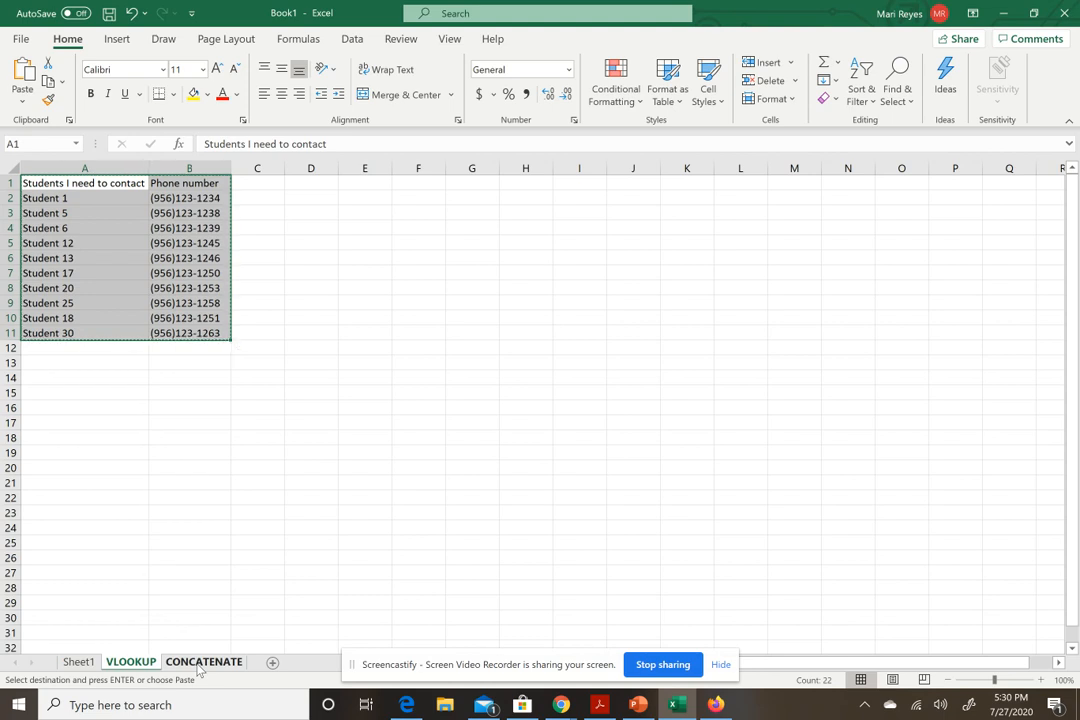
Paste the copied list into the CONCATENATE sheet starting at cell A2, and autofit the width of column B.
{"action": "left_click", "coordinate": [200, 664]}
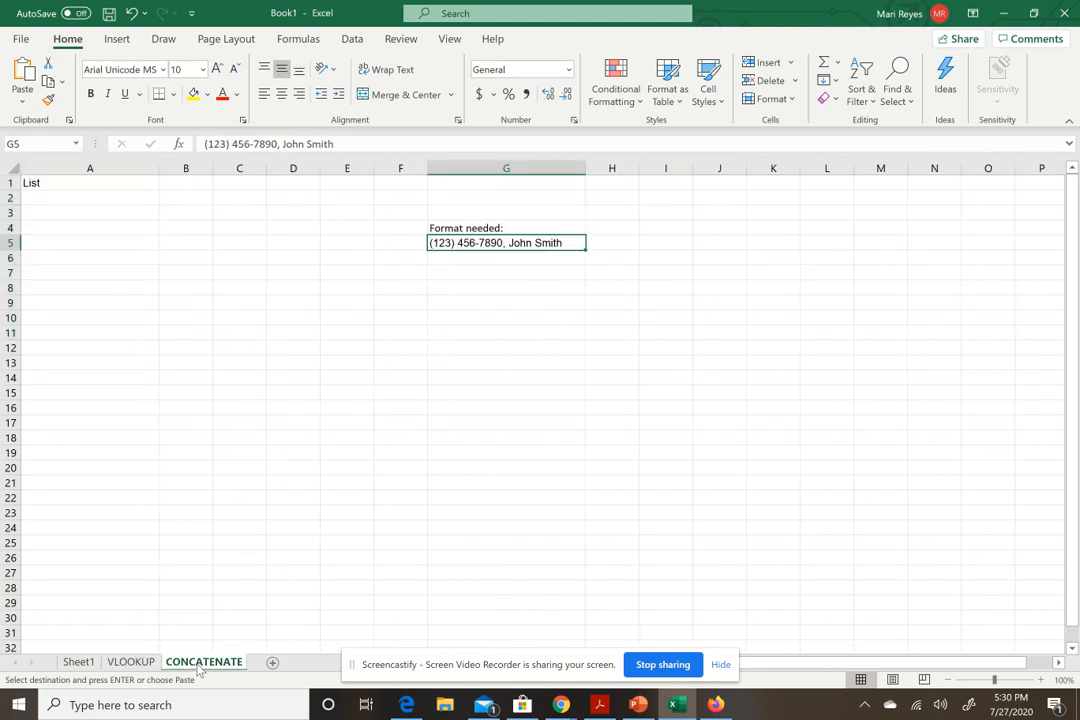
{"action": "left_click", "coordinate": [50, 198]}
{"action": "key", "text": "ctrl+v"}
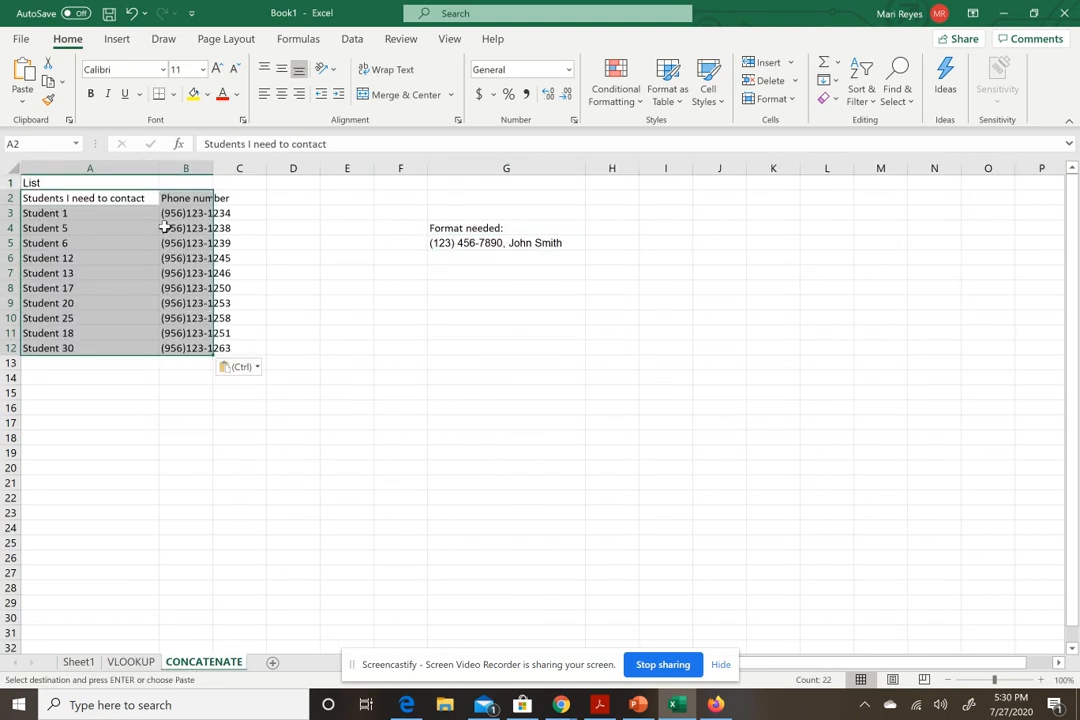
{"action": "double_click", "coordinate": [213, 168]}
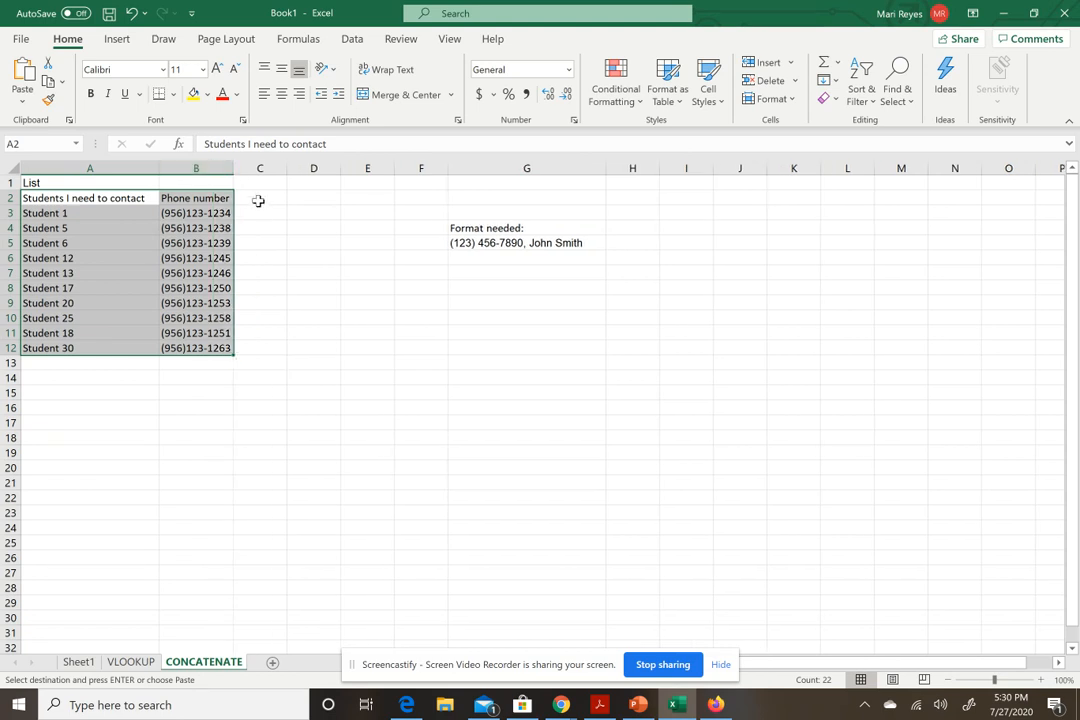
Start a CONCATENATE formula in cell C3 of the CONCATENATE sheet with the phone number in B3 as the first text.
{"action": "left_click", "coordinate": [257, 200]}
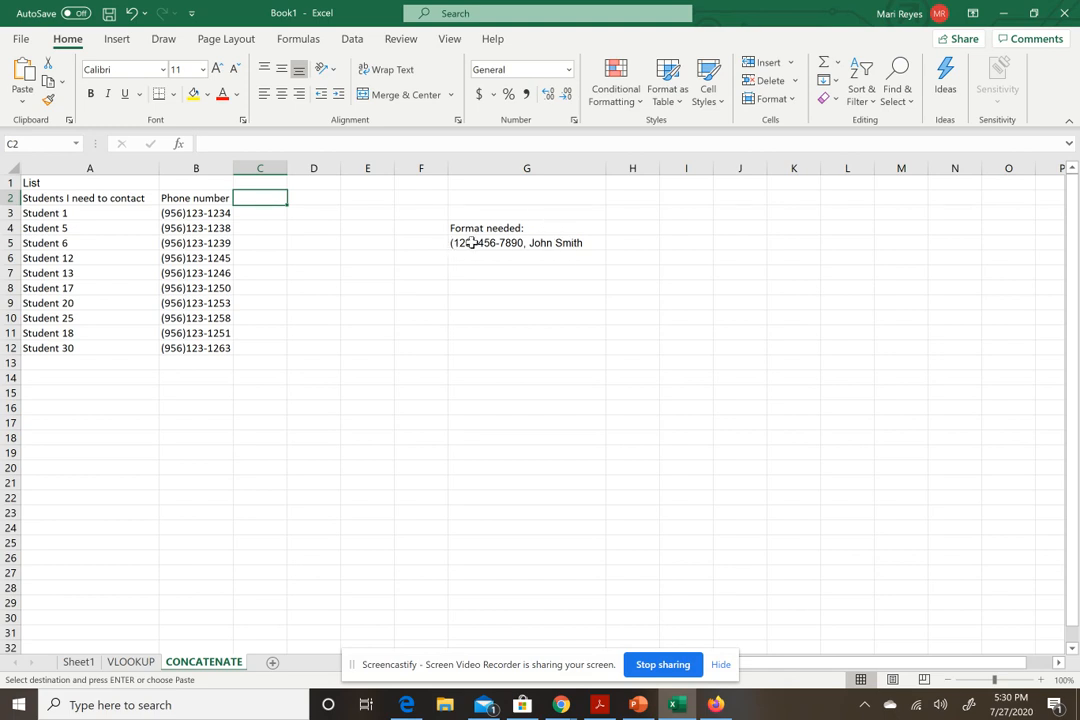
{"action": "left_click", "coordinate": [255, 214]}
{"action": "type", "text": "=conca"}
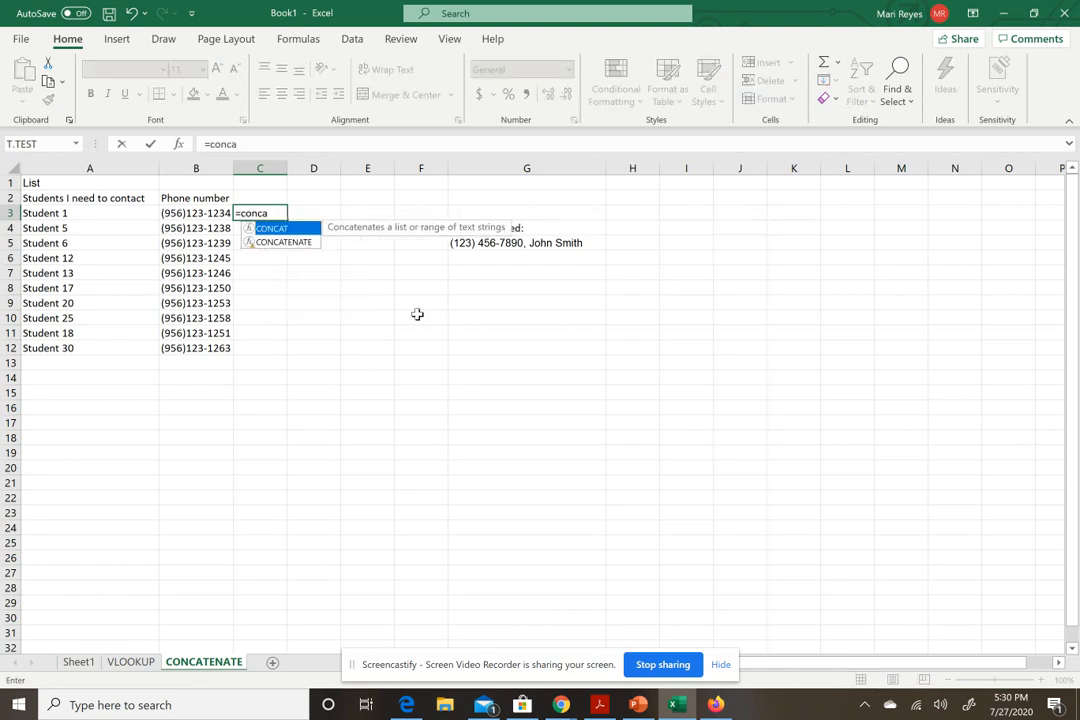
{"action": "double_click", "coordinate": [279, 243]}
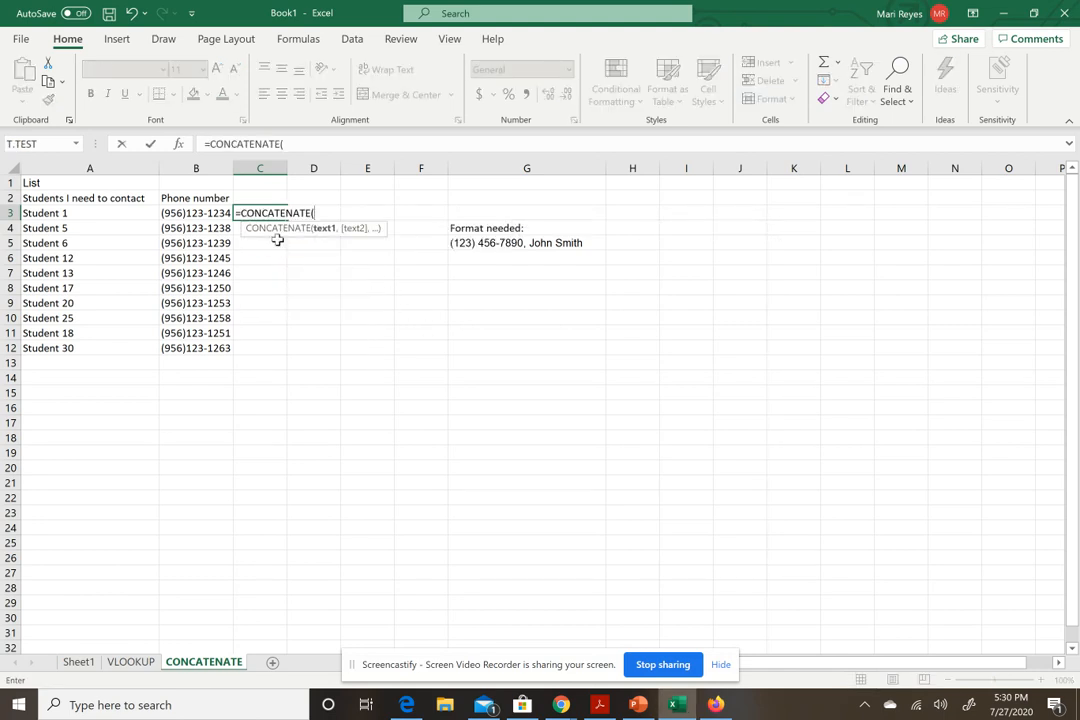
{"action": "left_click", "coordinate": [189, 212]}
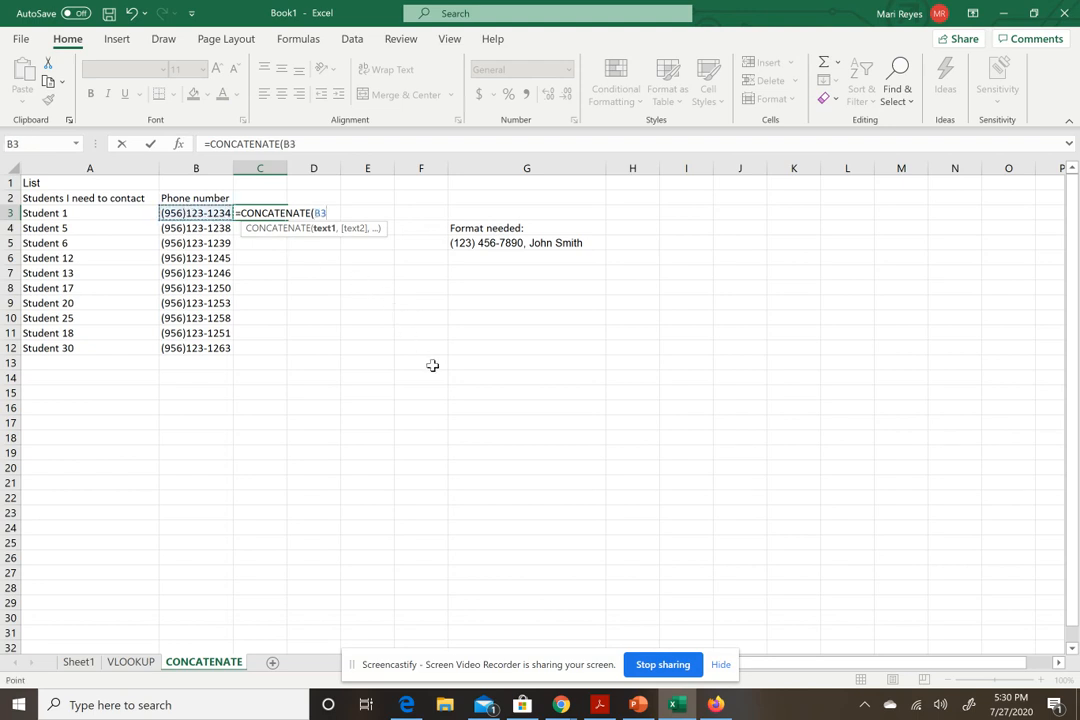
Complete the CONCATENATE formula with "," as the second text and A3 as the third, and enter it.
{"action": "type", "text": ",\","}
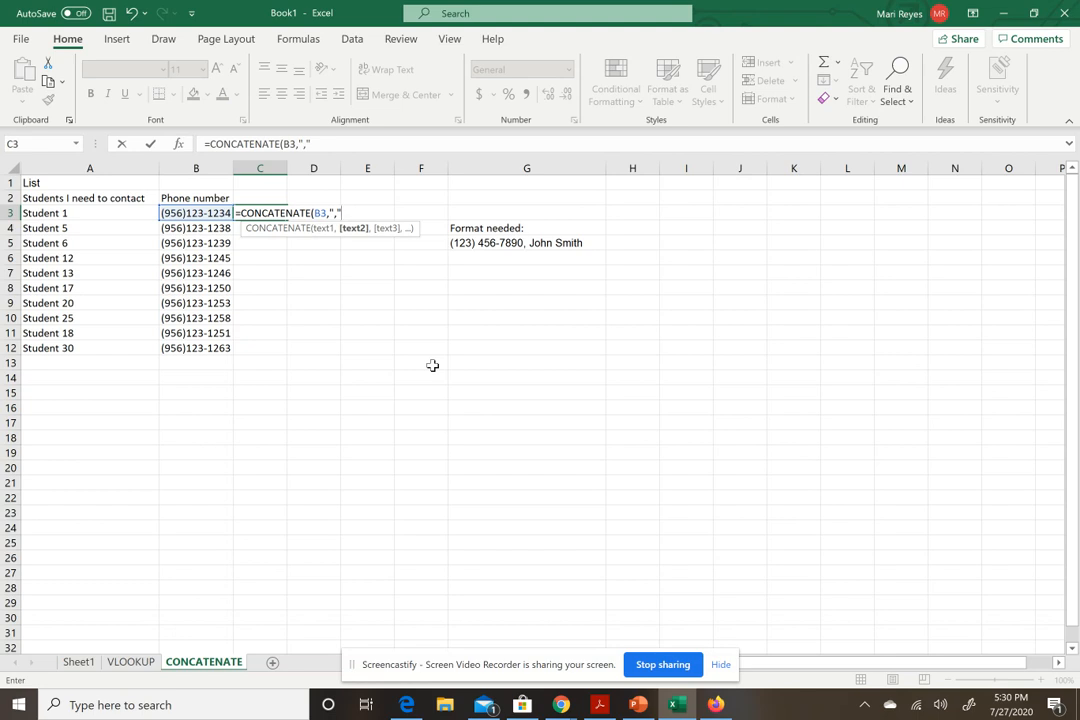
{"action": "type", "text": ","}
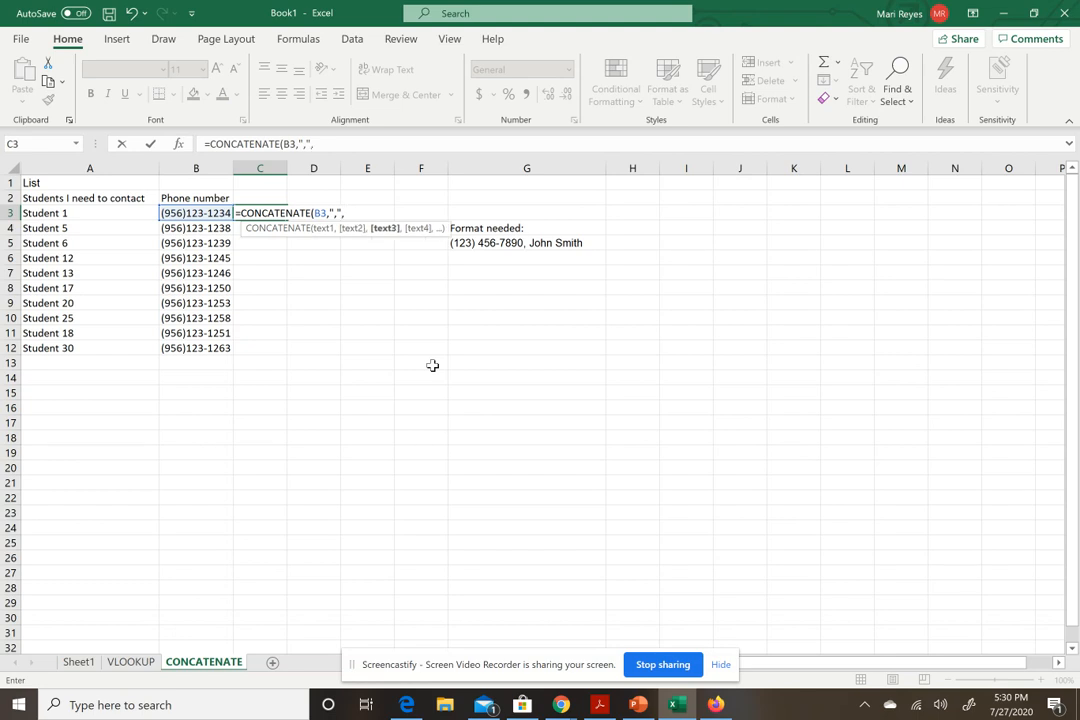
{"action": "left_click", "coordinate": [78, 213]}
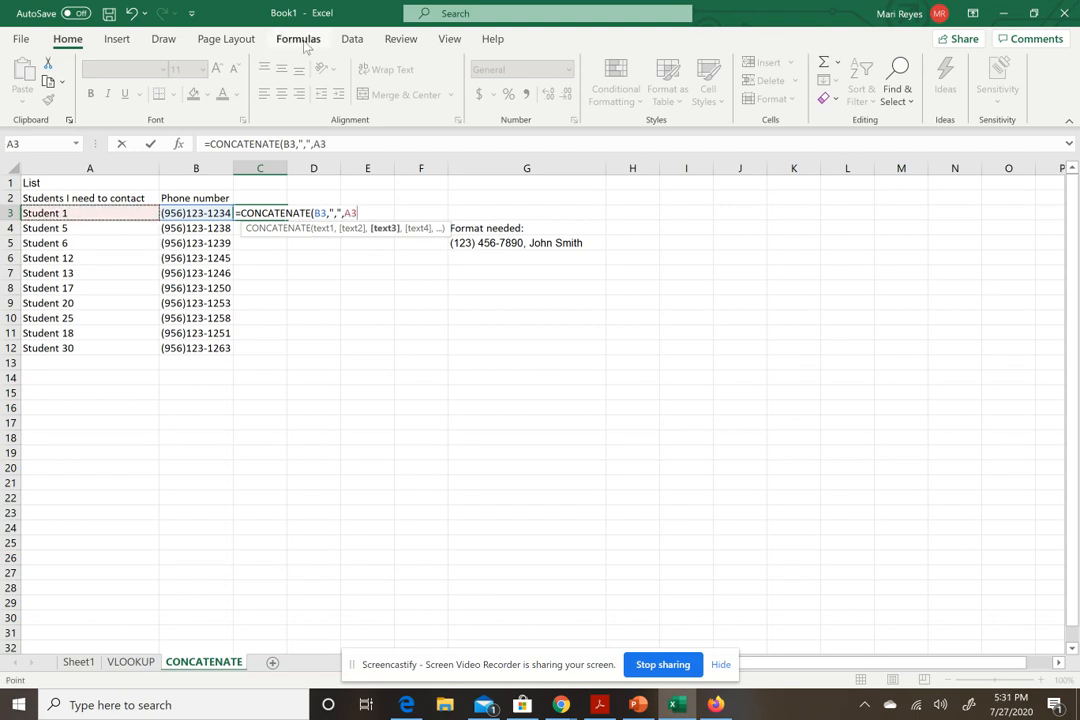
{"action": "type", "text": ")"}
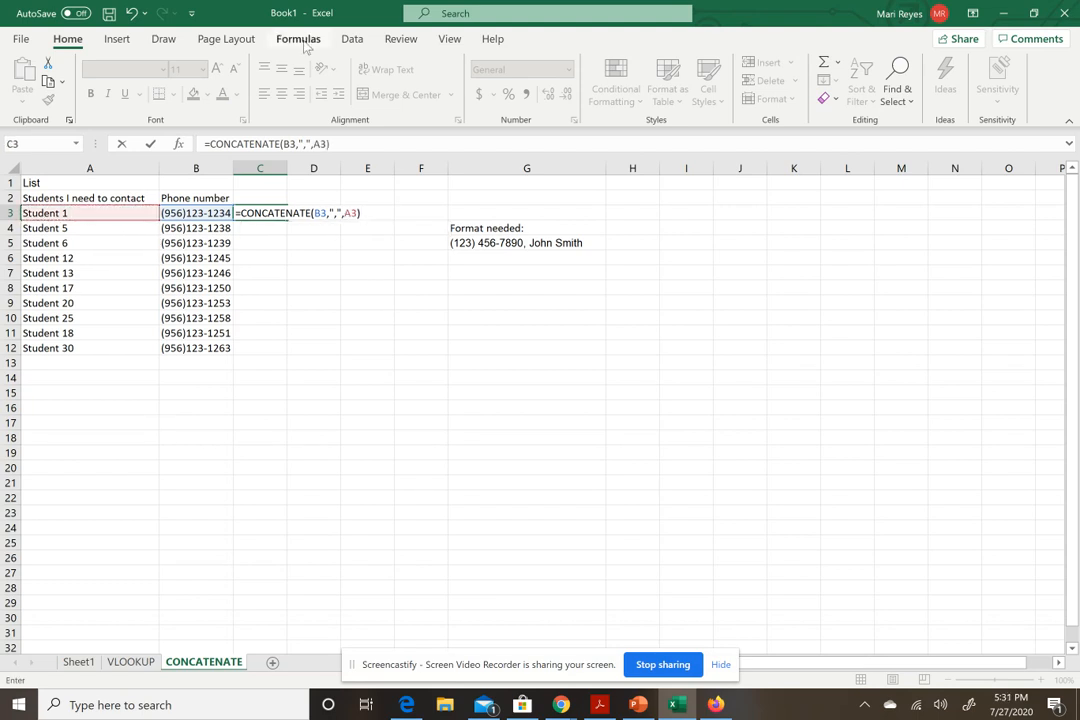
{"action": "key", "text": "Return"}
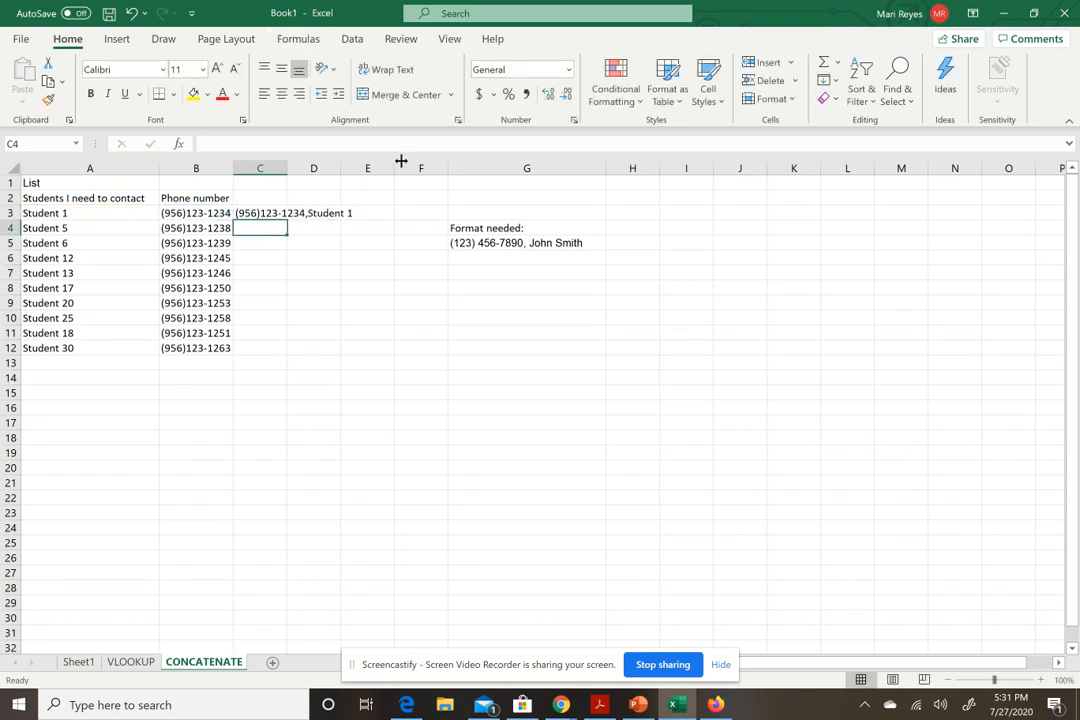
Fill the CONCATENATE formula from C3 down to C12 and autofit the width of column C.
{"action": "double_click", "coordinate": [285, 169]}
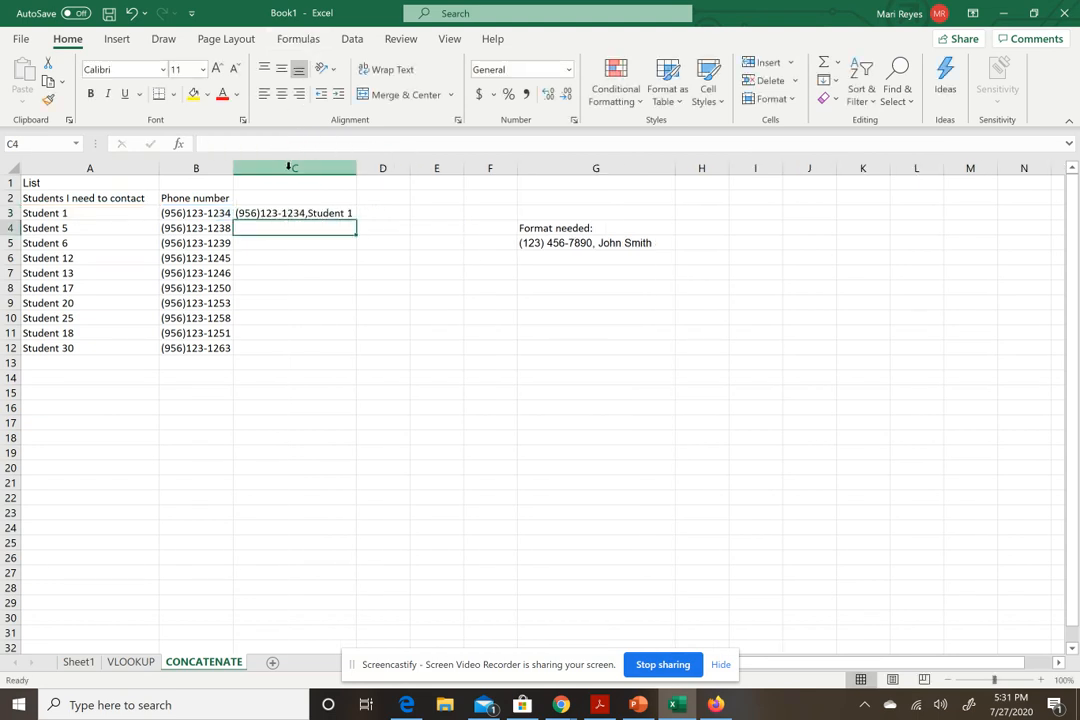
{"action": "left_click", "coordinate": [313, 213]}
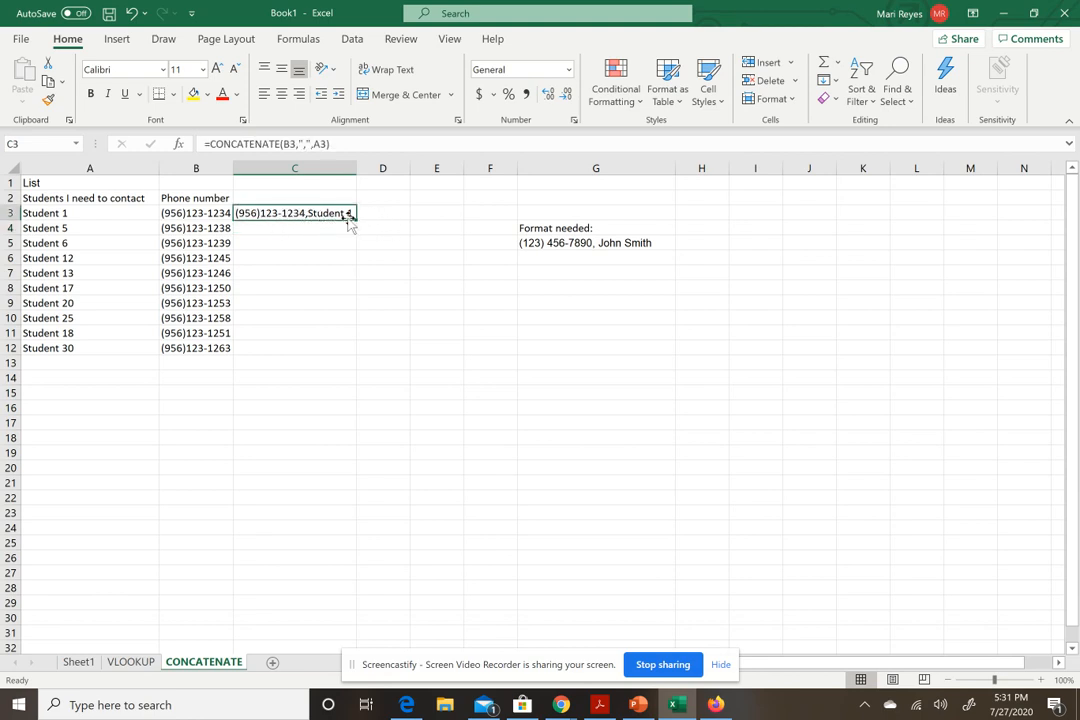
{"action": "left_click_drag", "start_coordinate": [355, 218], "coordinate": [350, 352]}
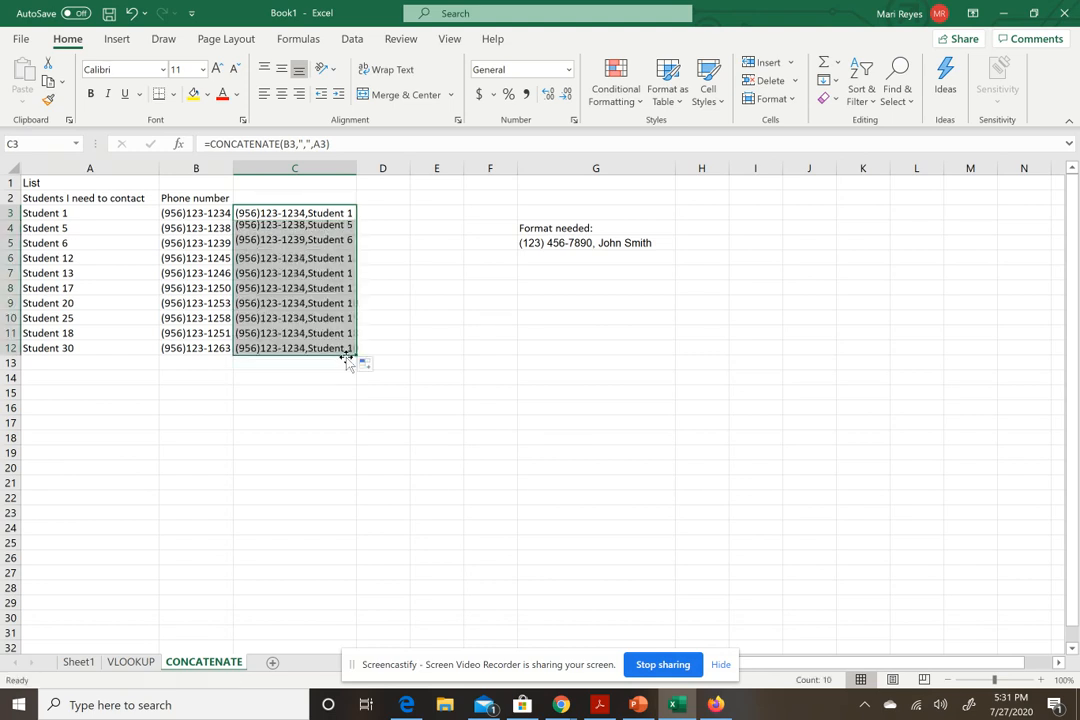
{"action": "double_click", "coordinate": [357, 167]}
{"action": "left_click", "coordinate": [292, 288]}
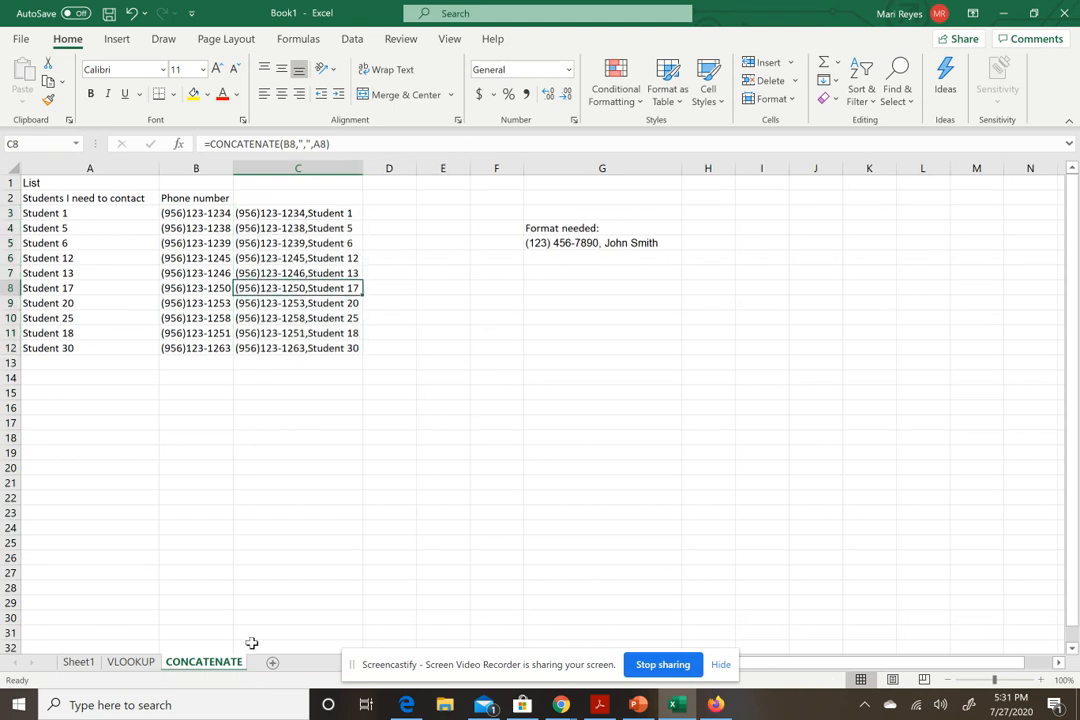
Compare the name and phone number of Student 12 with the combined entry in C6, and check the last entry in C12.
{"action": "left_click", "coordinate": [86, 258]}
{"action": "left_click", "coordinate": [165, 258]}
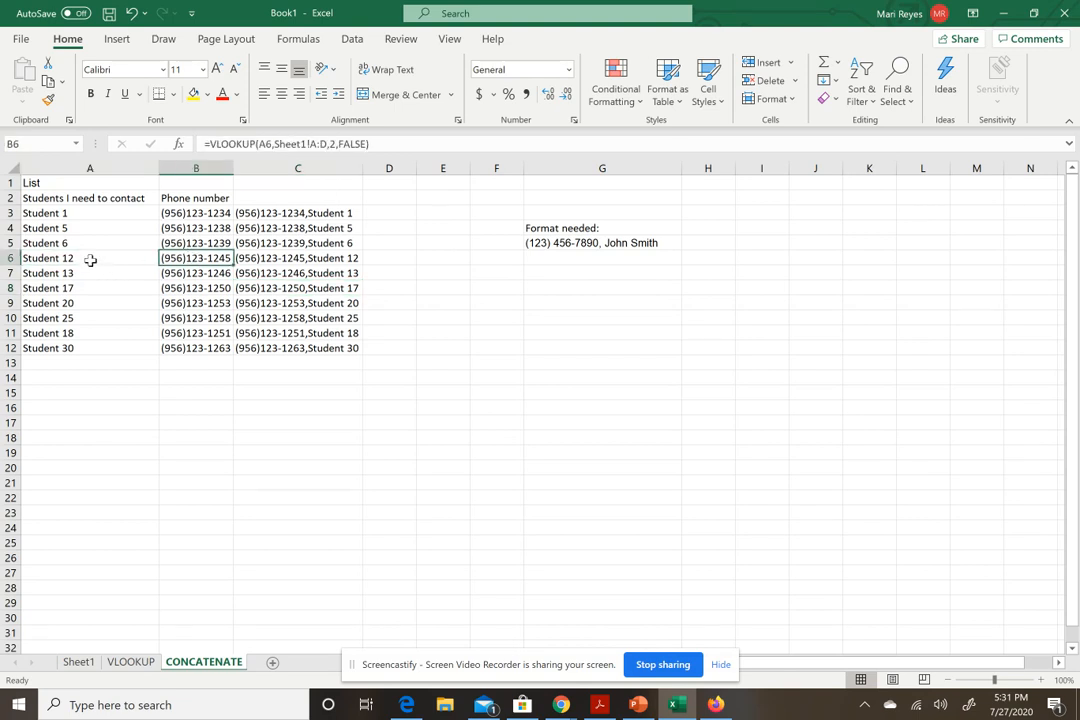
{"action": "left_click", "coordinate": [89, 258]}
{"action": "left_click", "coordinate": [164, 258]}
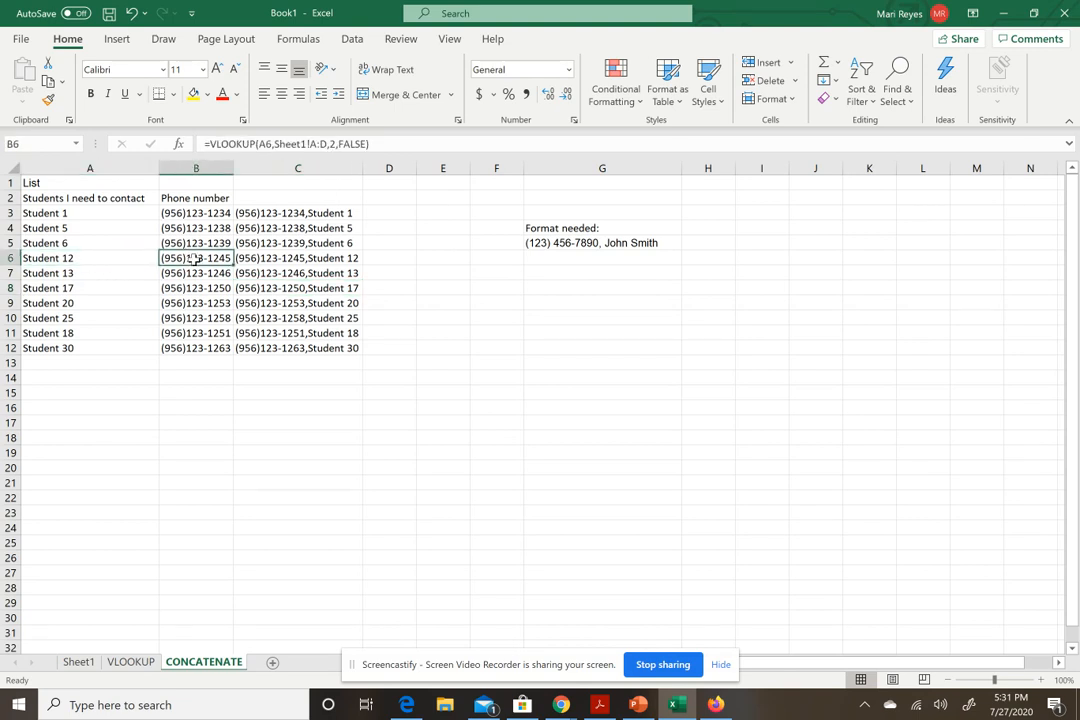
{"action": "left_click", "coordinate": [284, 256]}
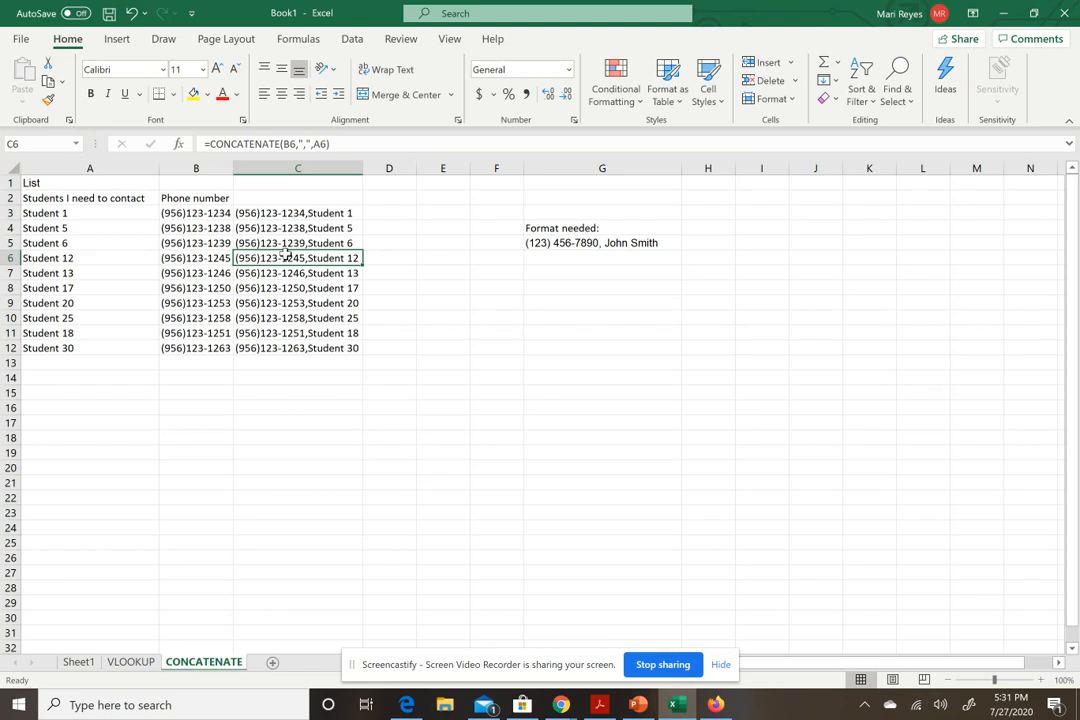
{"action": "left_click", "coordinate": [292, 348]}
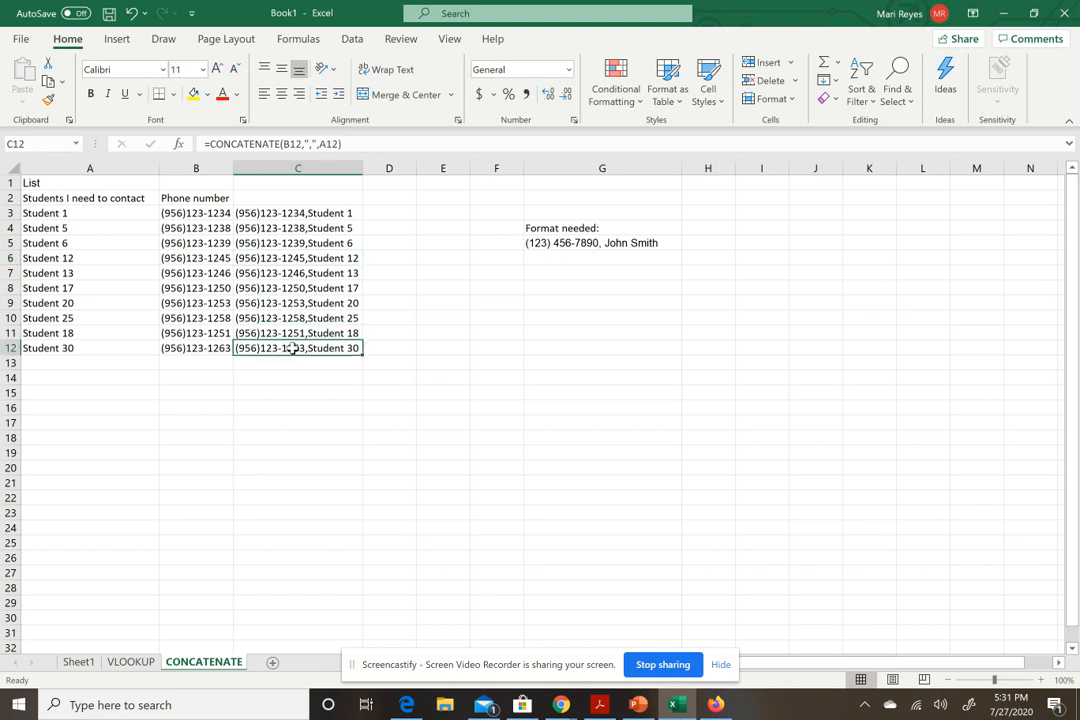